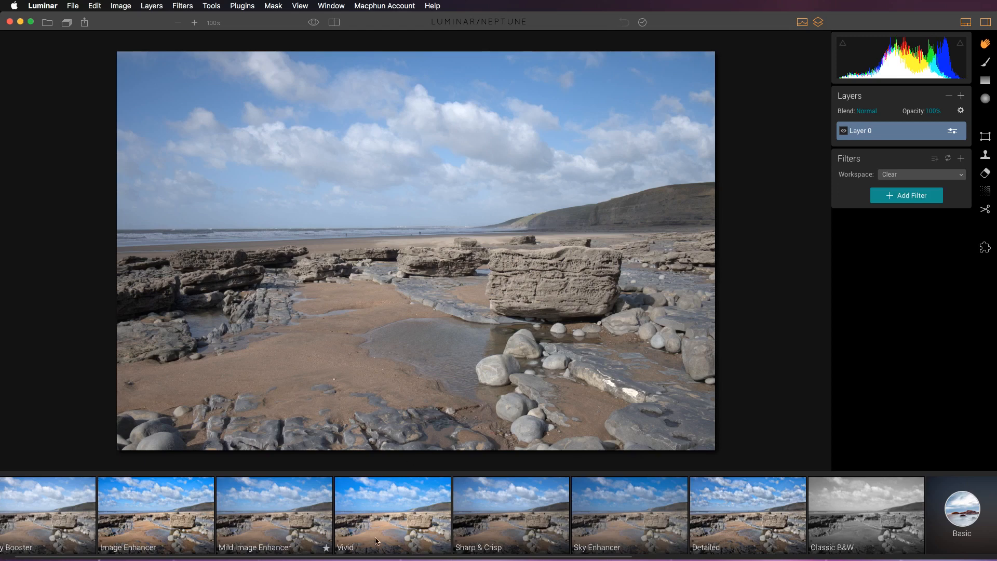
Try the Sharp & Crisp and Classic B&W presets from the Basic collection on the beach photo.
scroll(419, 539, "left", 1)
scroll(420, 537, "right", 1)
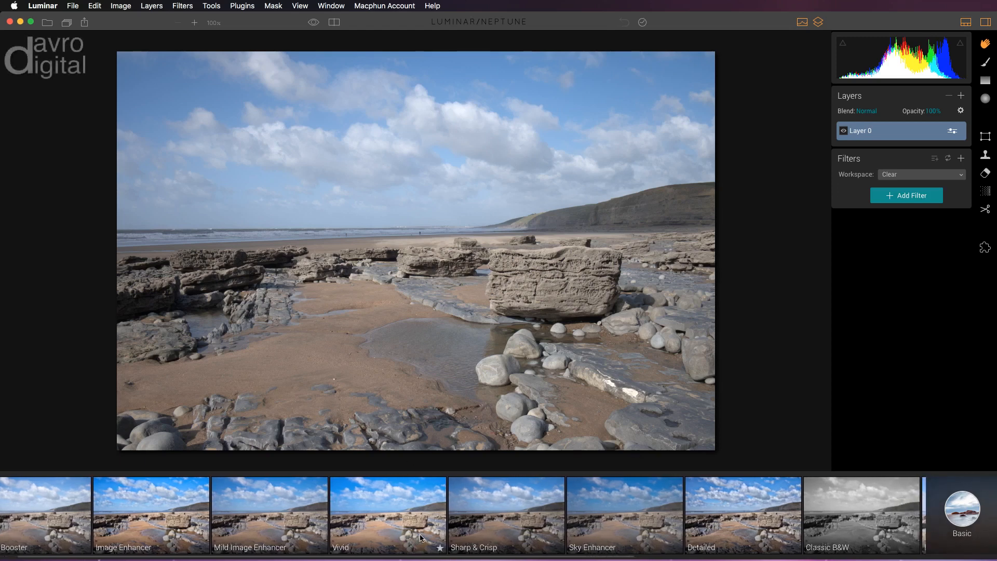
scroll(431, 538, "right", 1)
left_click(469, 527)
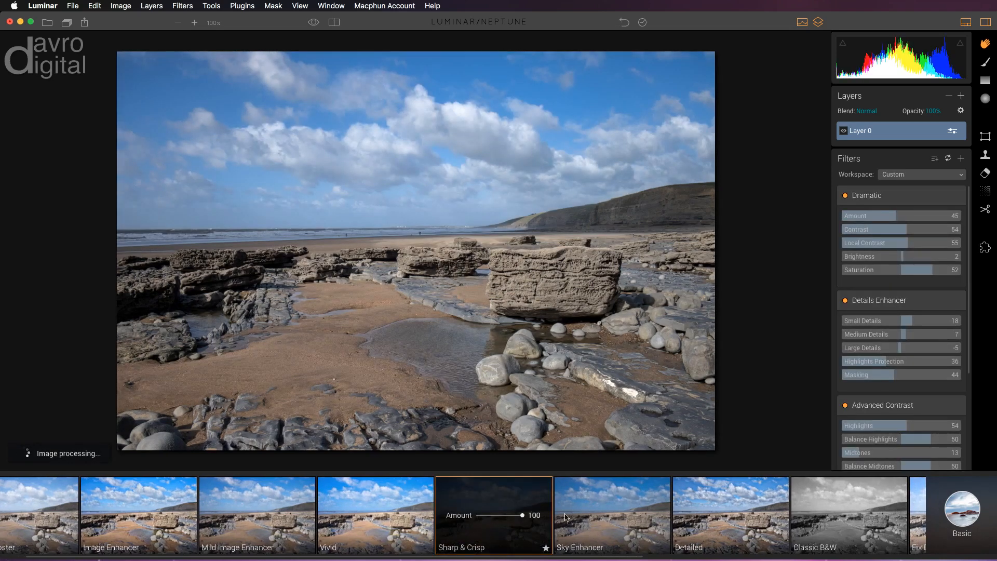
scroll(874, 245, "down", 5)
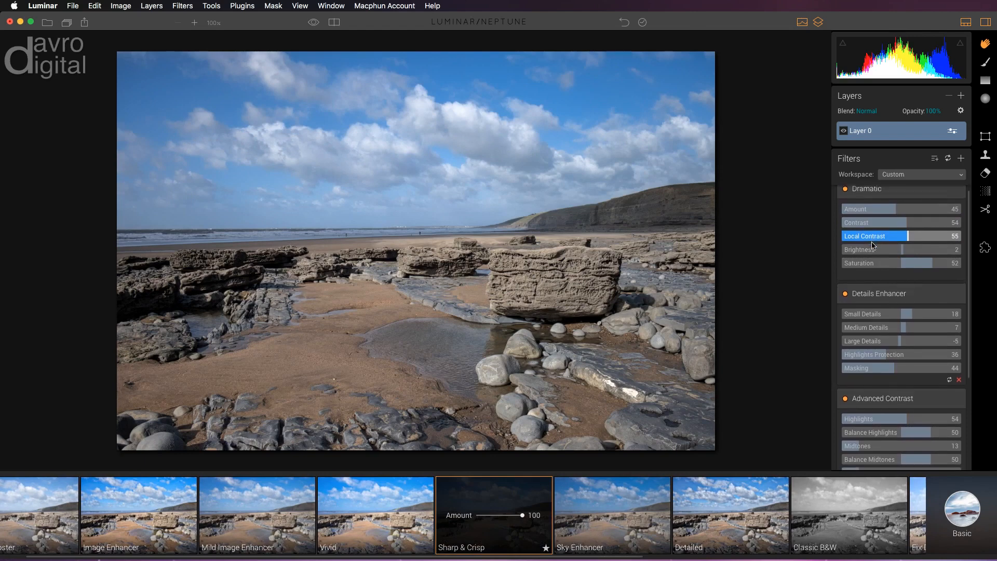
scroll(874, 245, "down", 2)
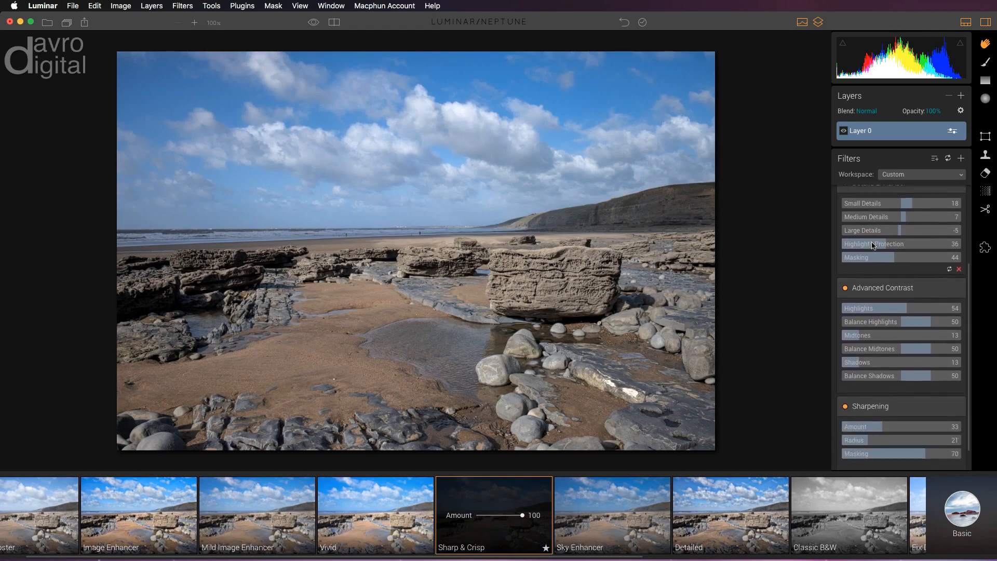
left_click(811, 517)
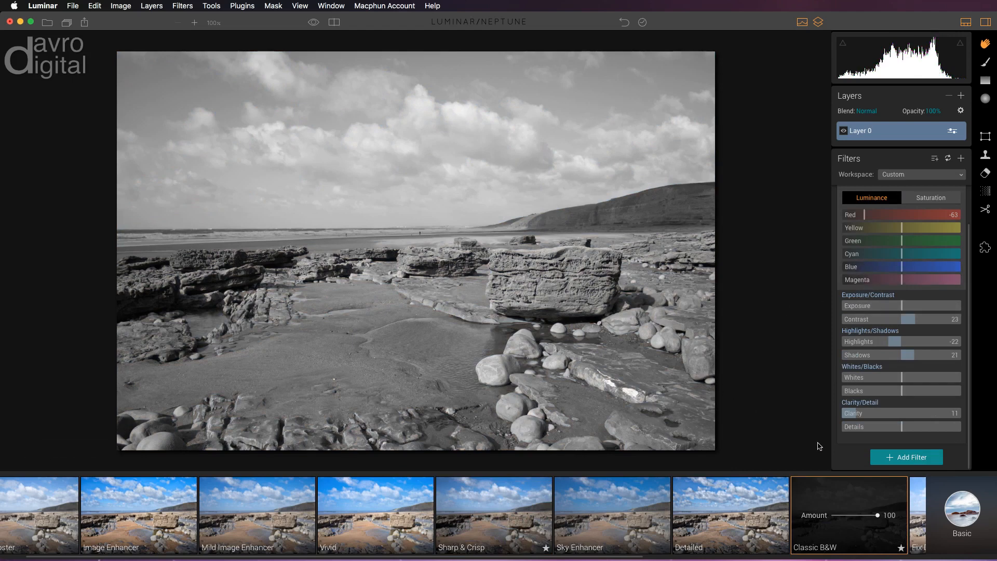
Switch to the Outdoor preset collection and apply the Bright Day preset with its amount at 100.
left_click(965, 512)
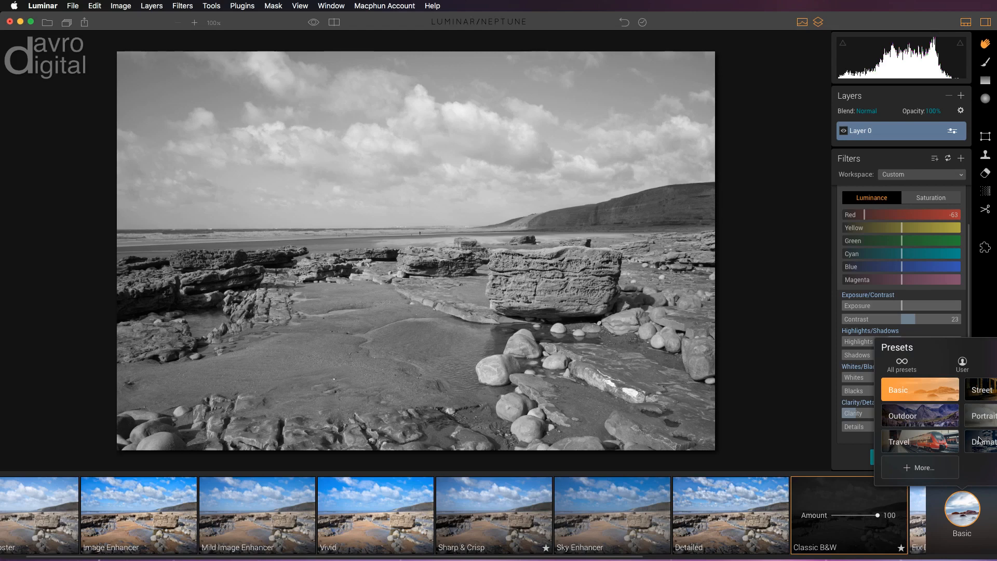
left_click(928, 418)
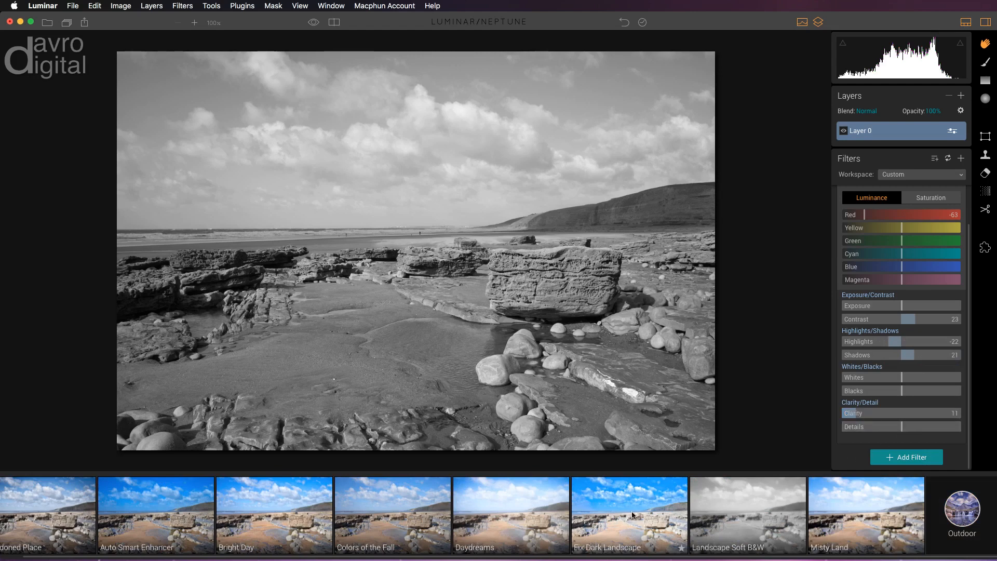
scroll(266, 512, "left", 2)
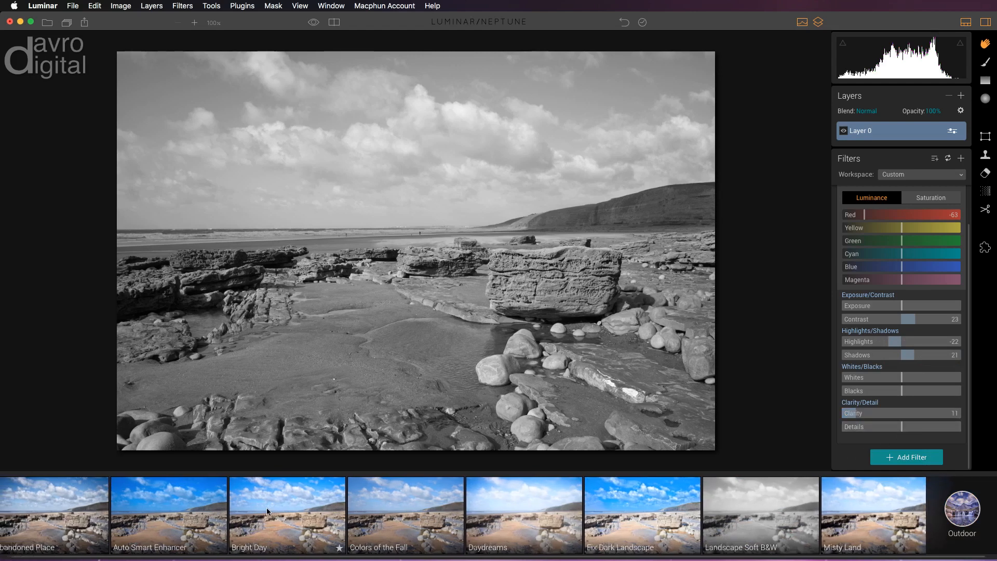
left_click(288, 510)
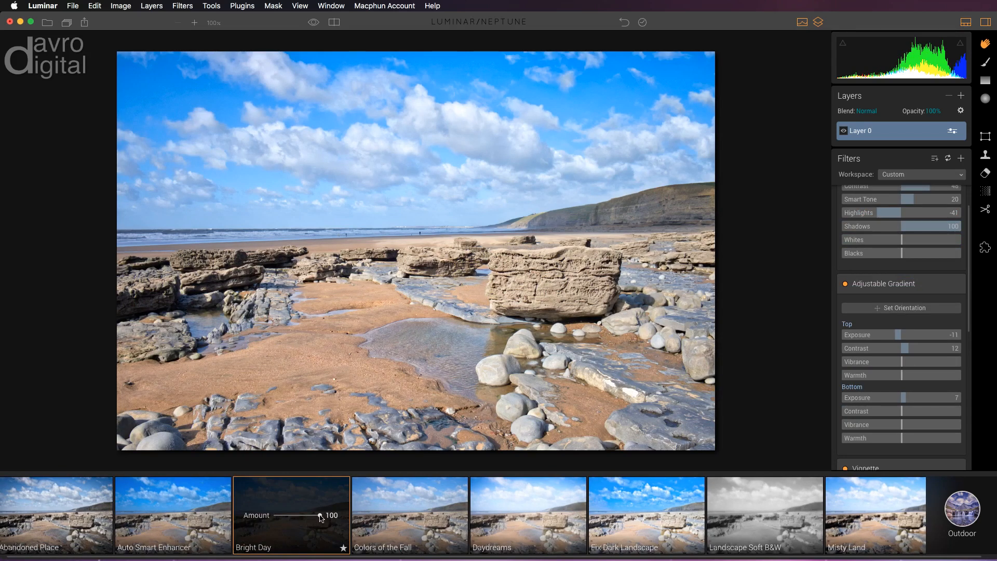
left_click_drag(321, 517, 317, 518)
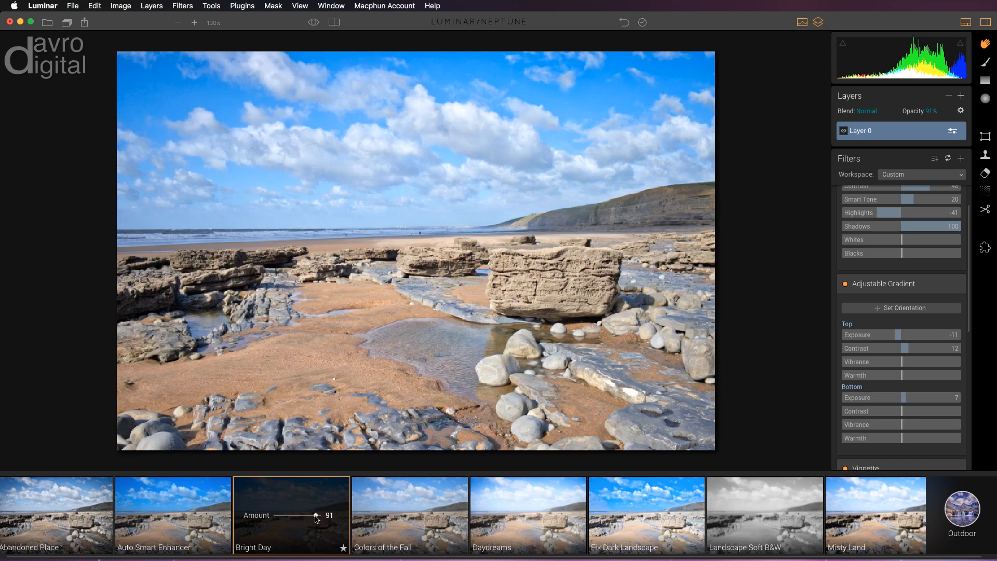
left_click_drag(316, 518, 327, 520)
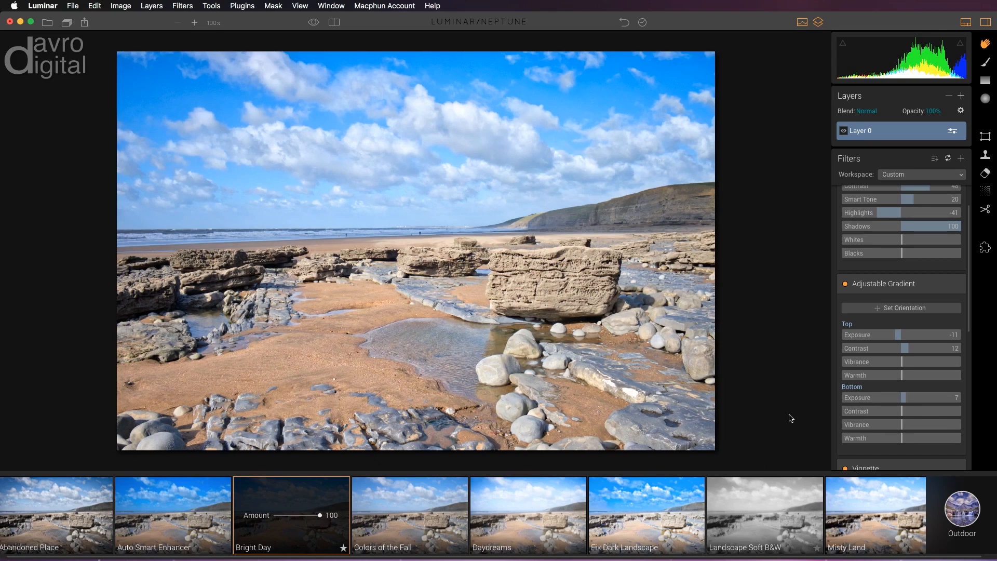
Hide the preset strip and compare the photo with the Tone filter off and on.
left_click(965, 23)
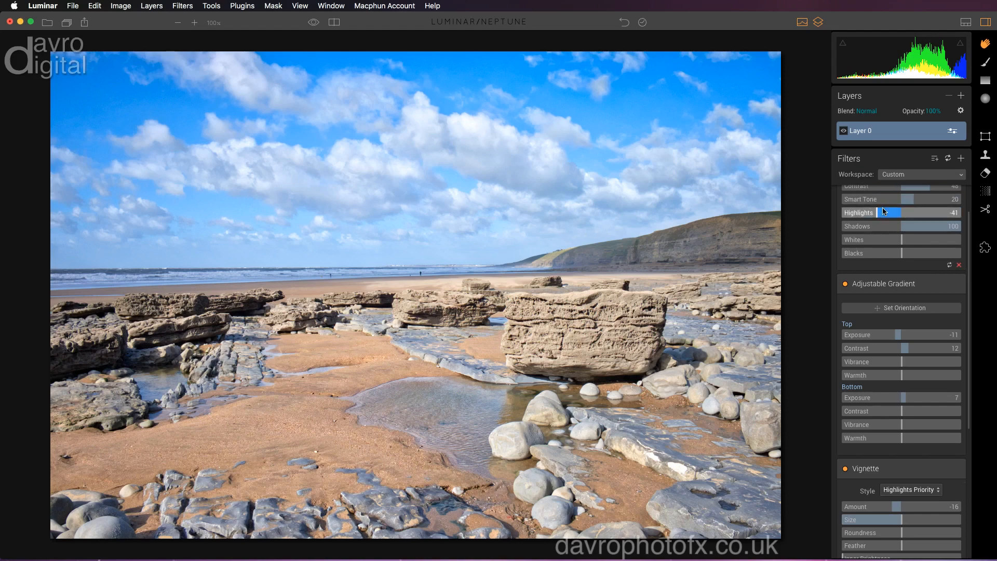
scroll(873, 209, "up", 2)
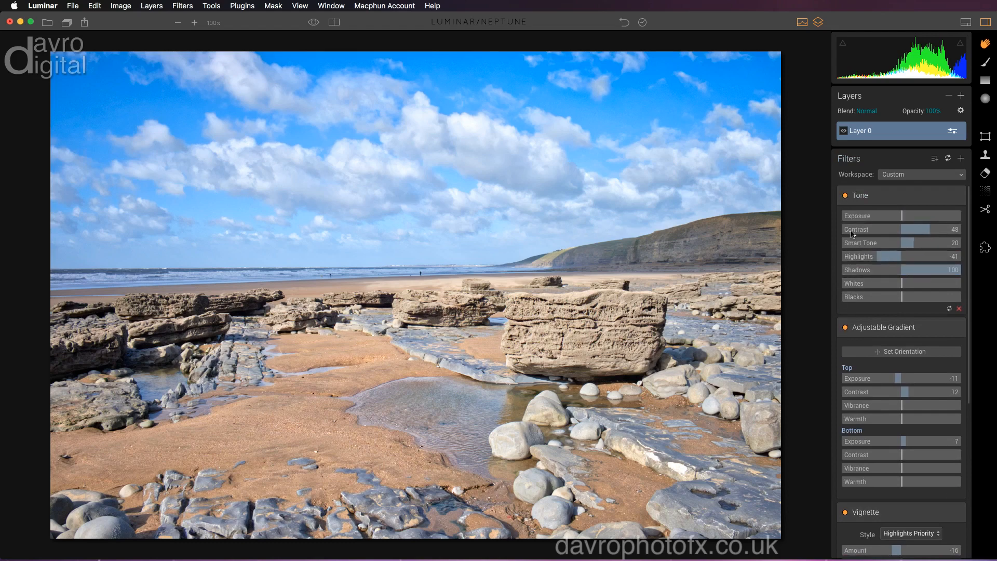
left_click(845, 197)
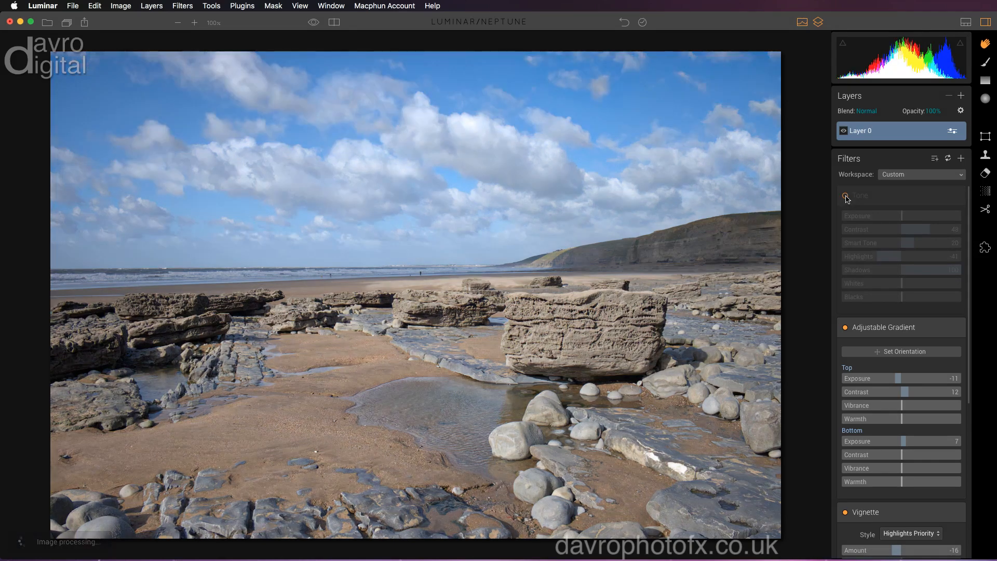
left_click(845, 196)
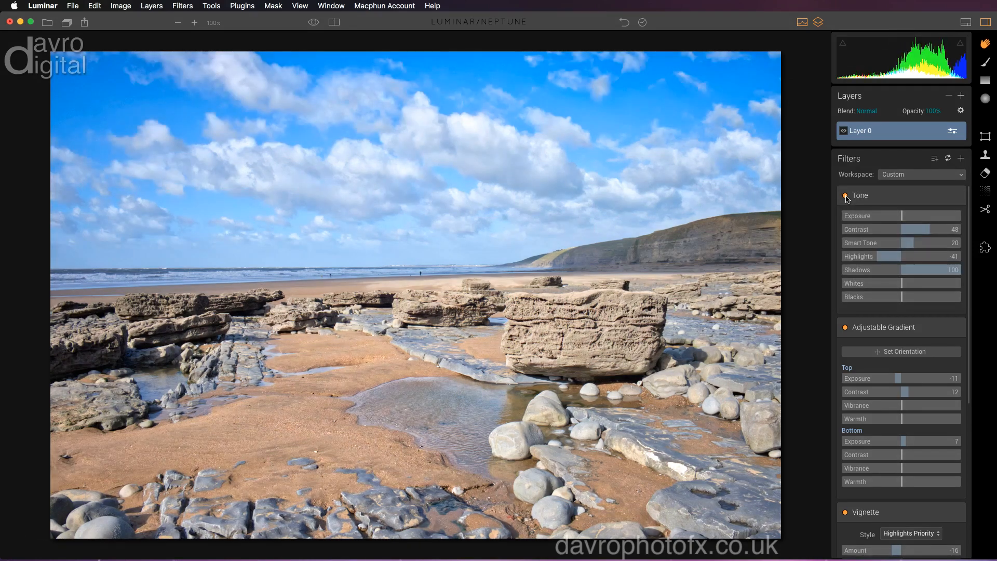
left_click(845, 196)
left_click(845, 196)
Toggle the histogram off and back on, and show the highlight and shadow clipping warnings on the photo.
left_click(802, 23)
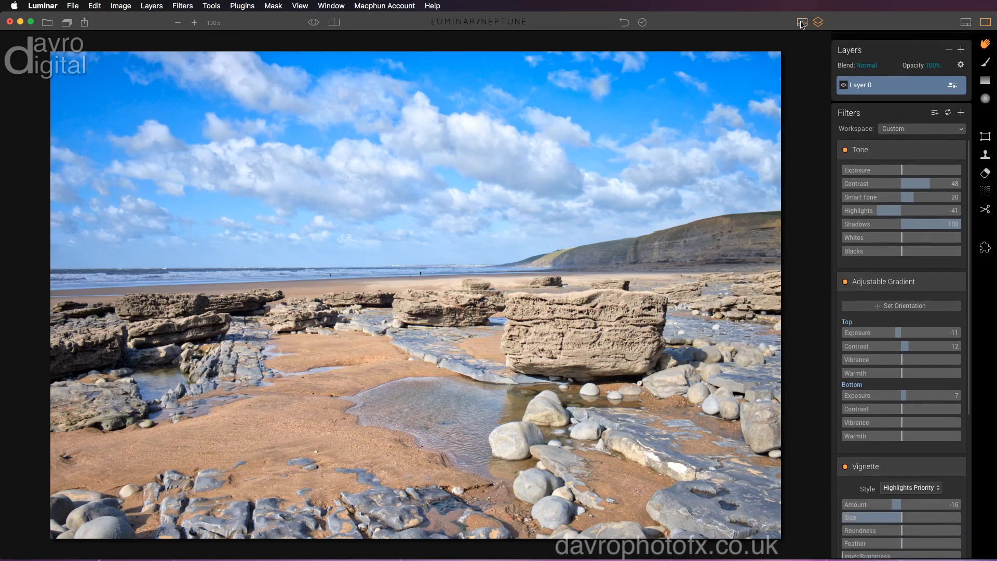
left_click(801, 23)
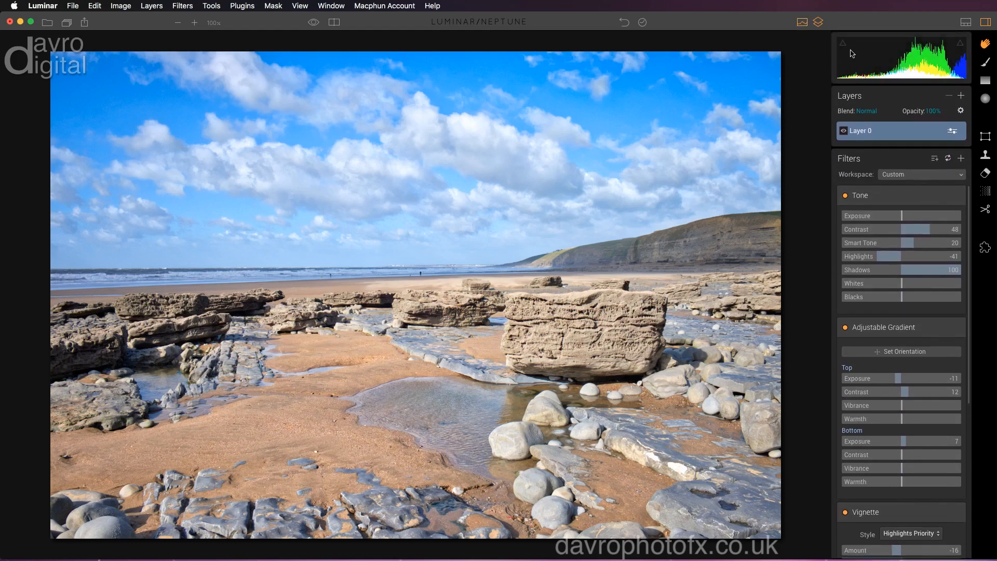
left_click(961, 47)
left_click(961, 47)
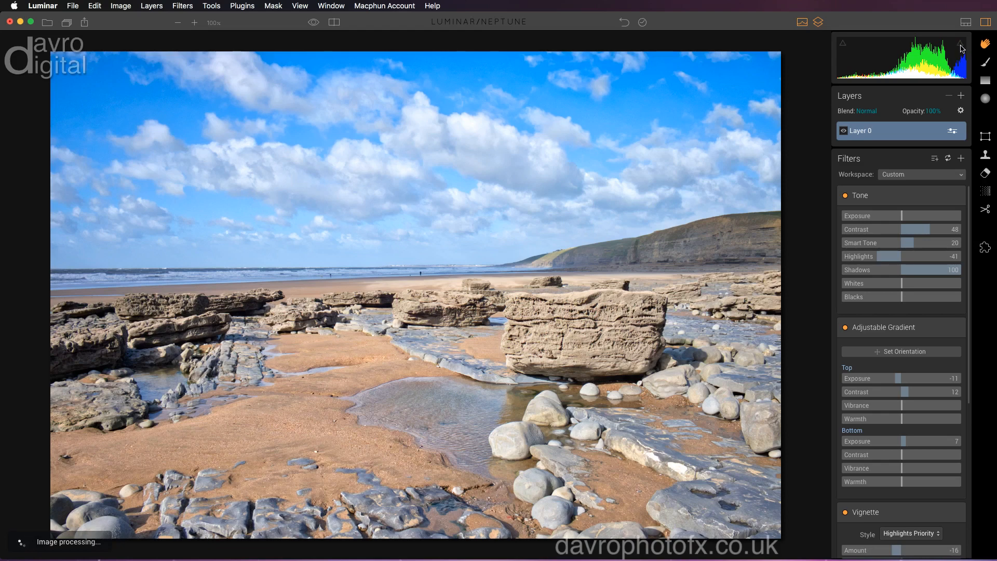
key("j")
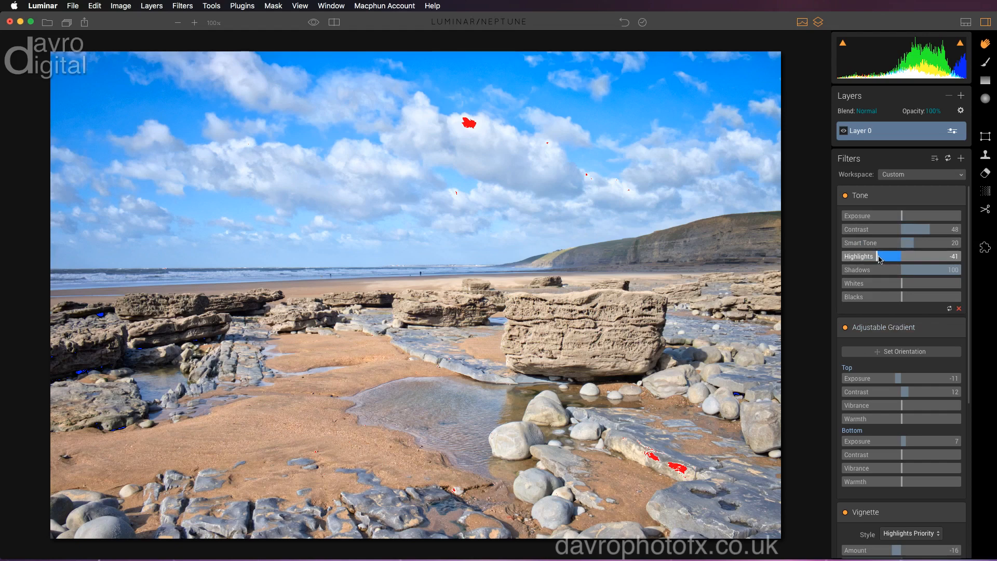
In the Tone filter, set Highlights to -70, Contrast to 18, Blacks to 12 and Whites to 41.
left_click_drag(878, 259, 860, 260)
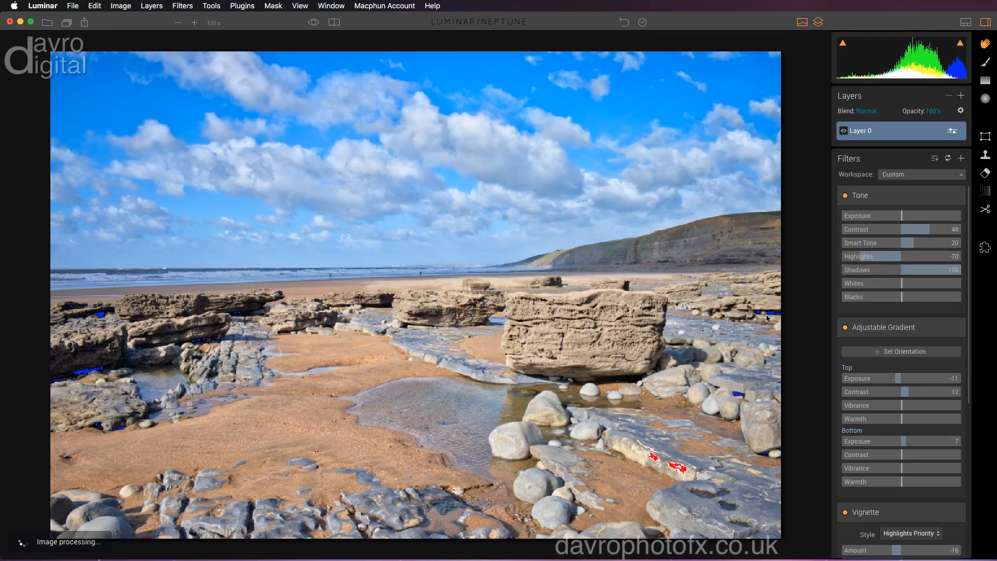
left_click_drag(929, 232, 914, 232)
left_click_drag(902, 298, 911, 300)
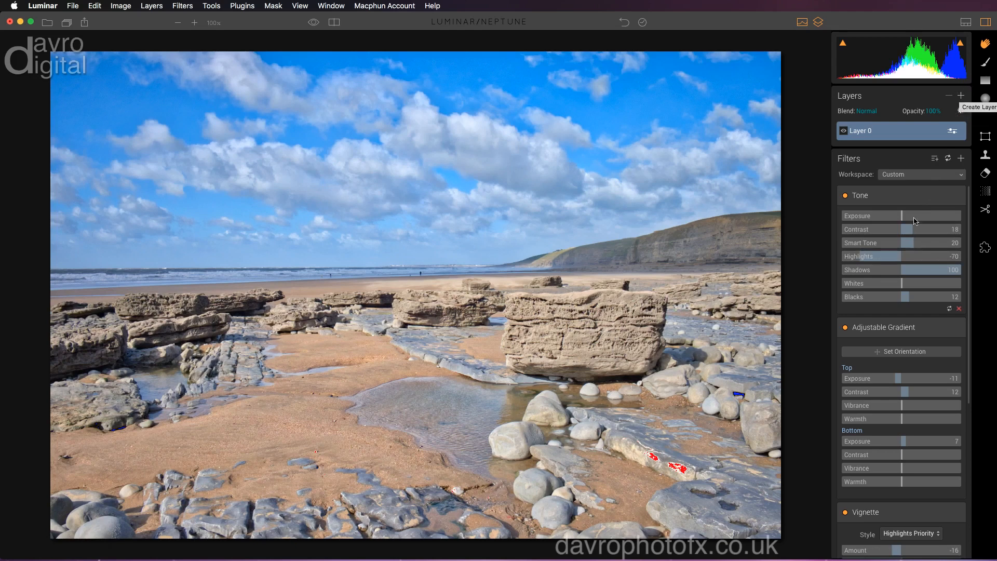
left_click_drag(902, 286, 927, 291)
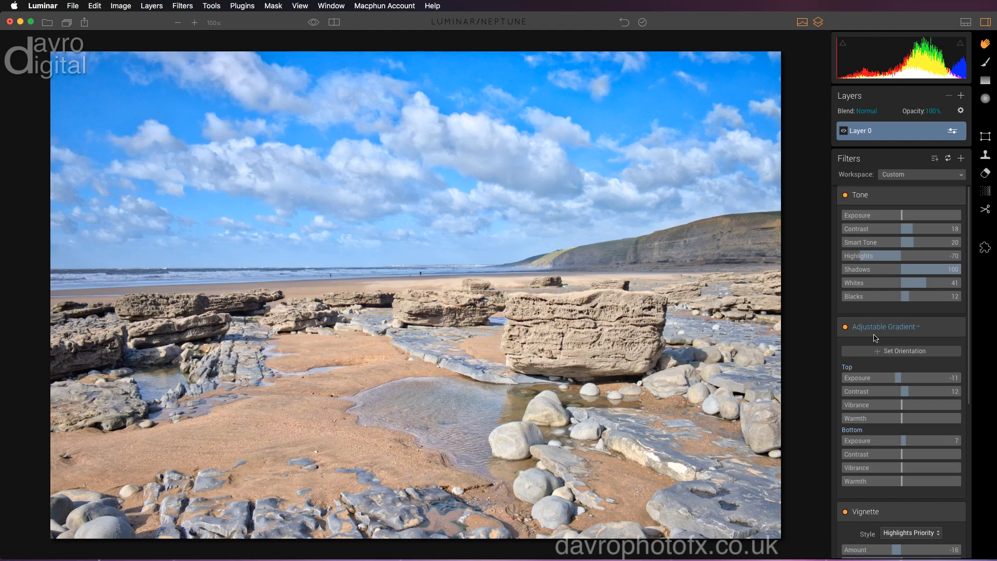
Compare the Adjustable Gradient off and on, and set its top Exposure to -26, top Vibrance to -21 and bottom Exposure to 15.
left_click(846, 327)
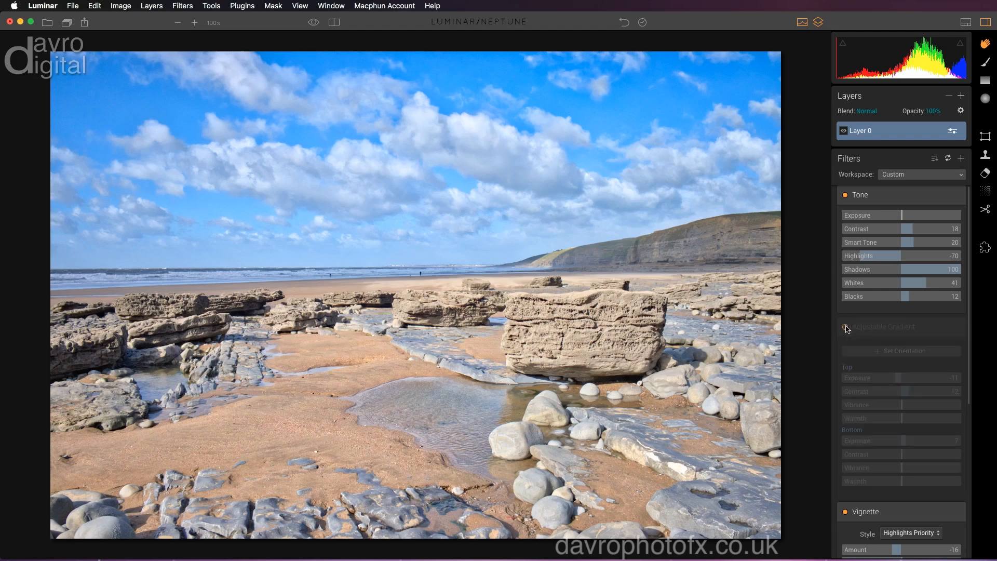
left_click(845, 327)
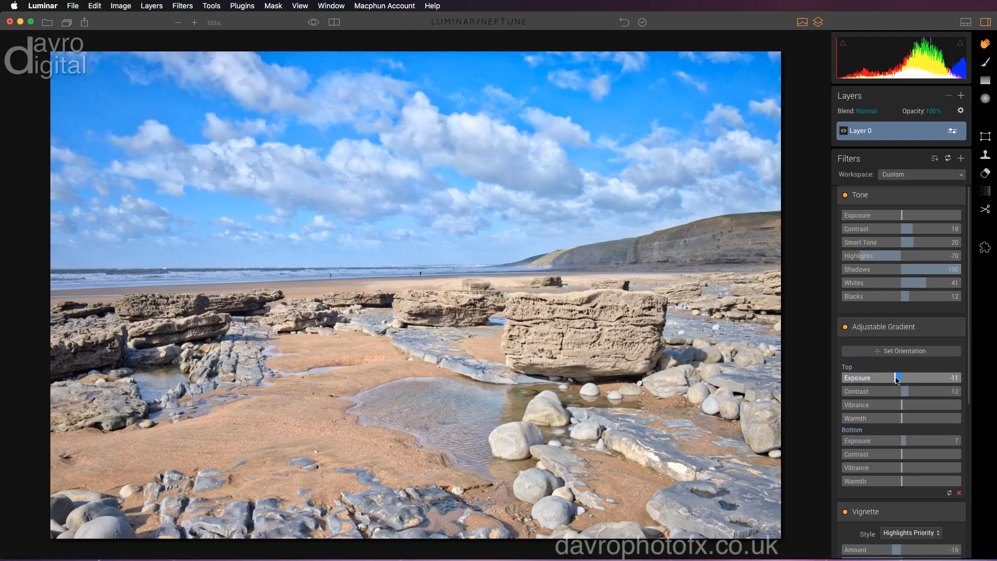
left_click_drag(897, 379, 910, 444)
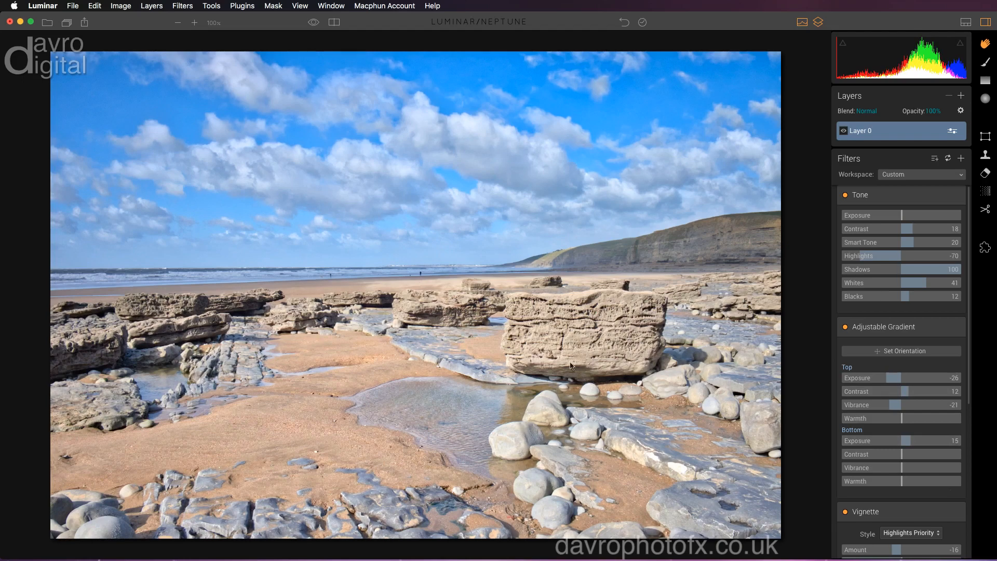
Set the Adjustable Gradient's orientation, centring it on the shoreline with a slight tilt rising toward the headland.
left_click(894, 353)
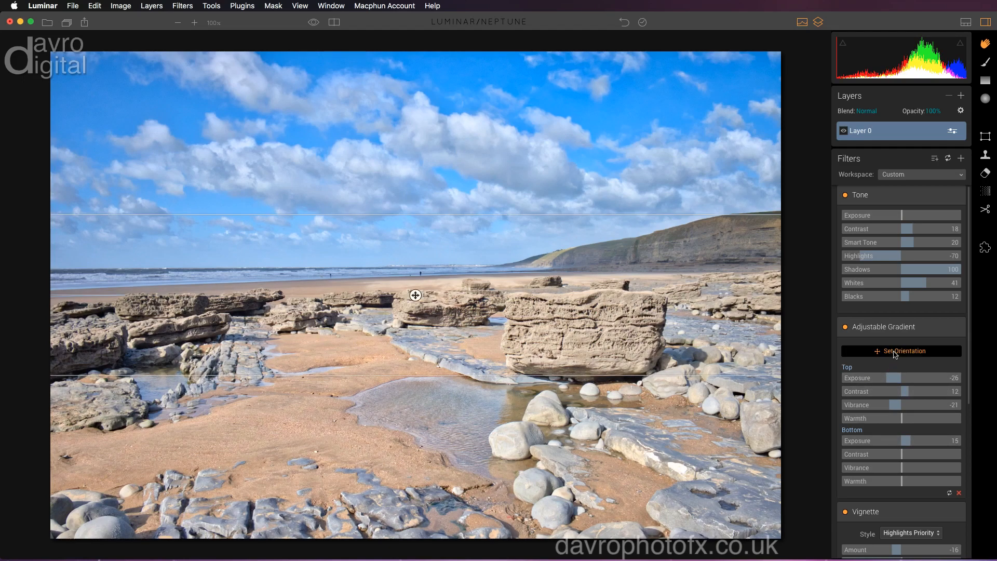
left_click_drag(415, 295, 413, 401)
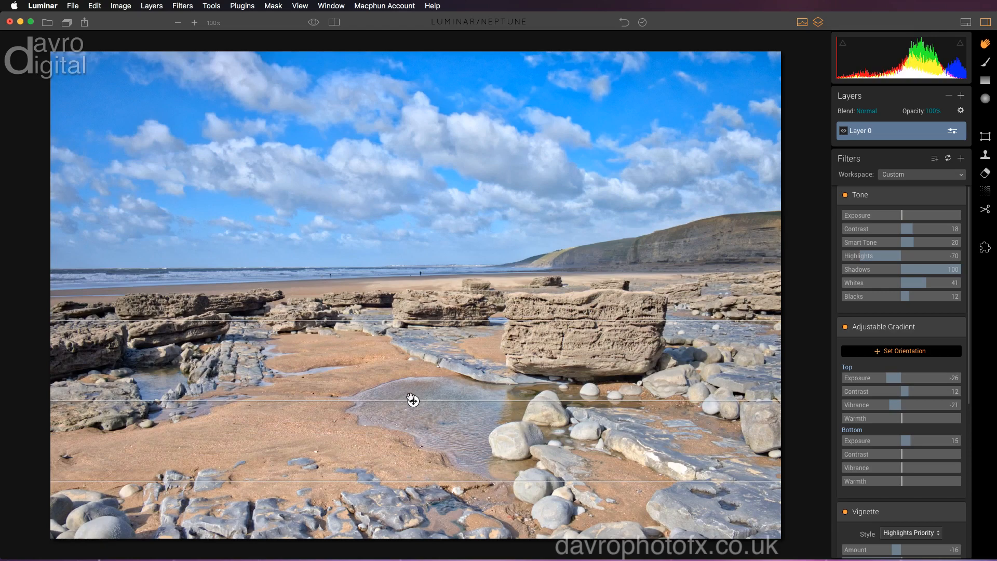
left_click_drag(412, 400, 447, 281)
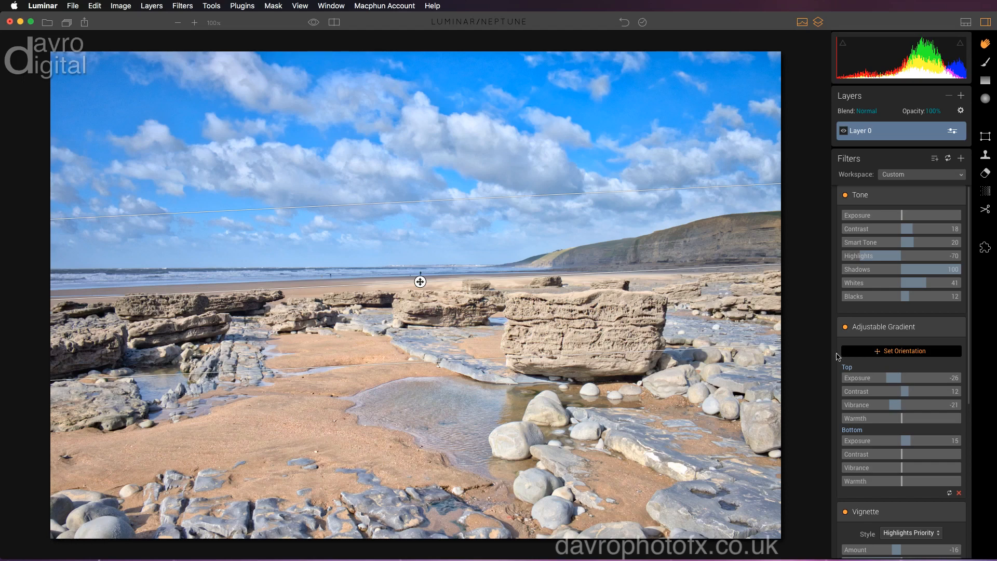
left_click_drag(477, 361, 477, 310)
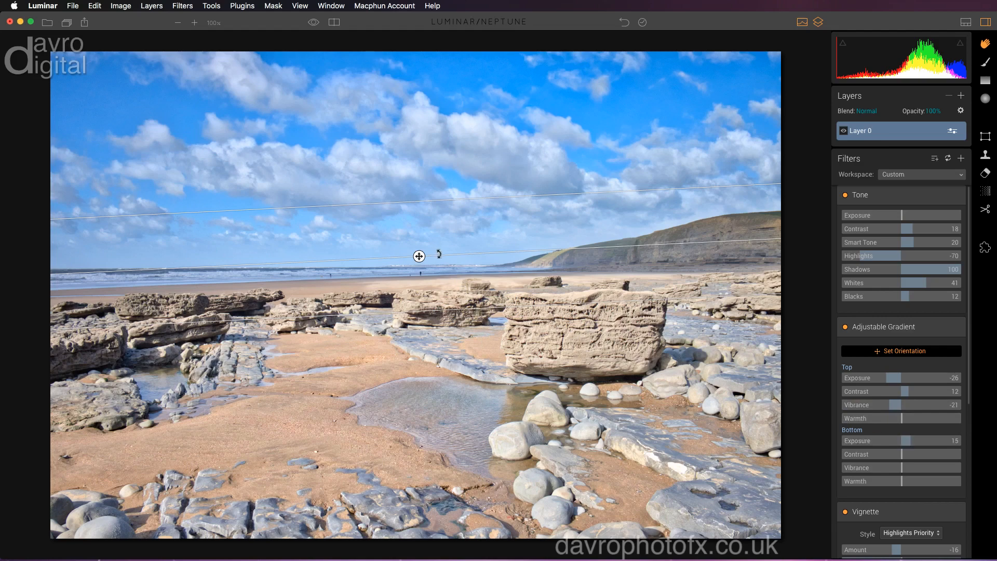
left_click_drag(419, 256, 418, 273)
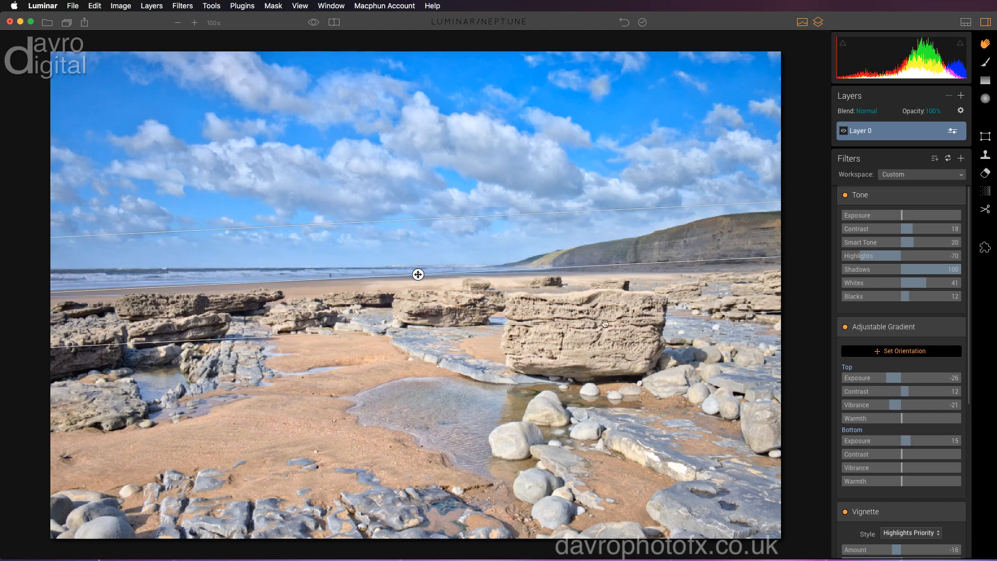
left_click(885, 352)
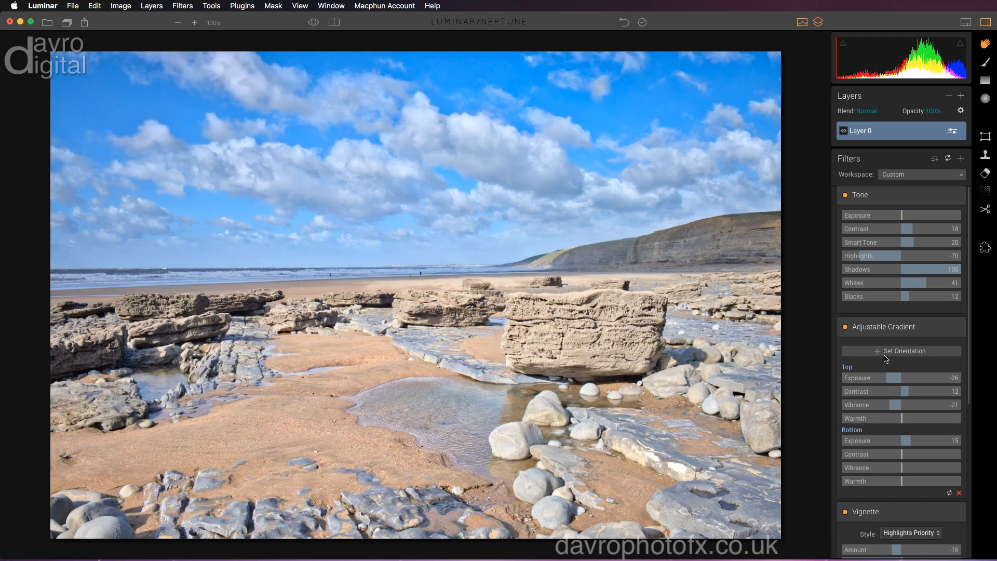
Darken the photo's edges by setting the Vignette filter's Amount to -39.
scroll(885, 358, "down", 5)
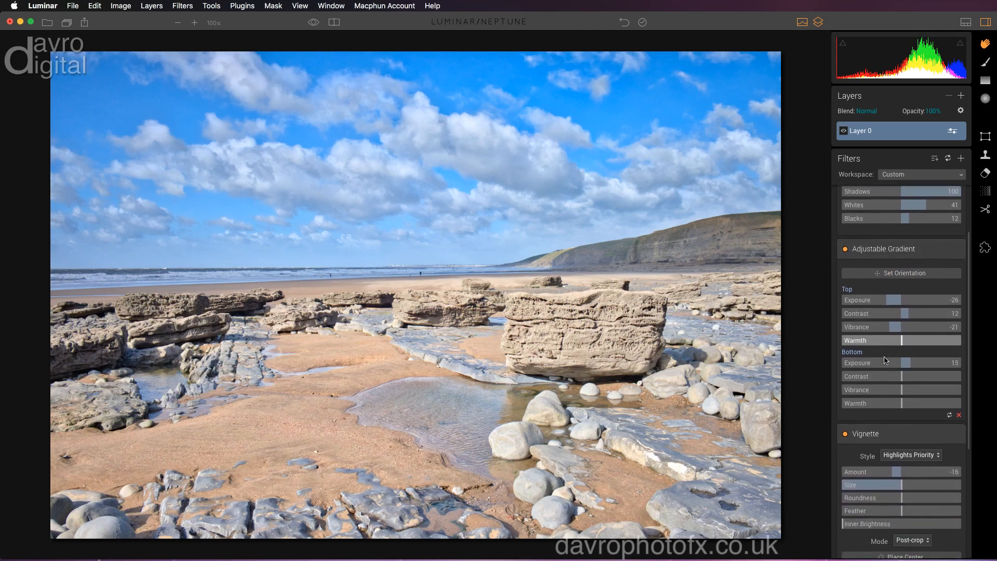
scroll(885, 359, "down", 6)
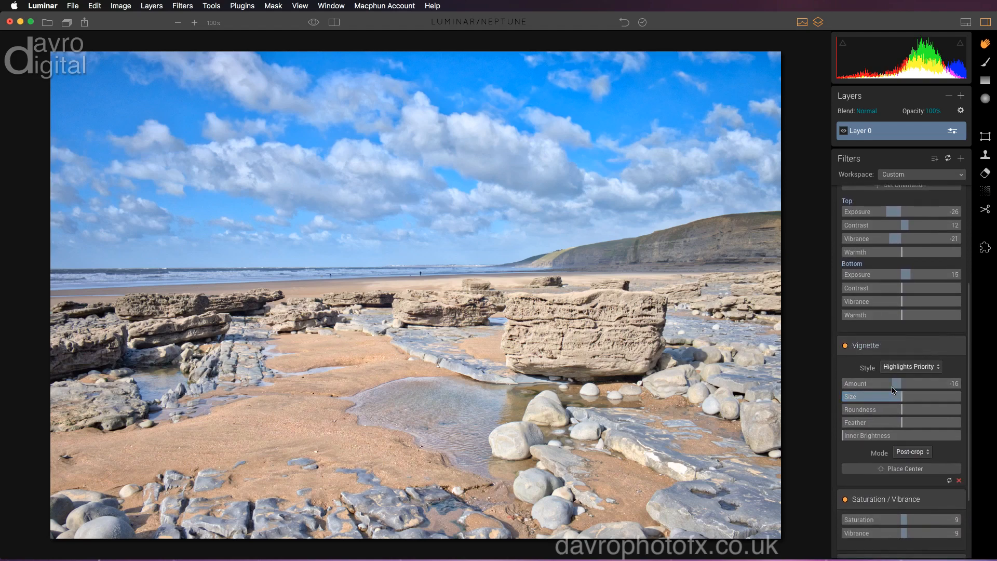
left_click_drag(893, 383, 881, 387)
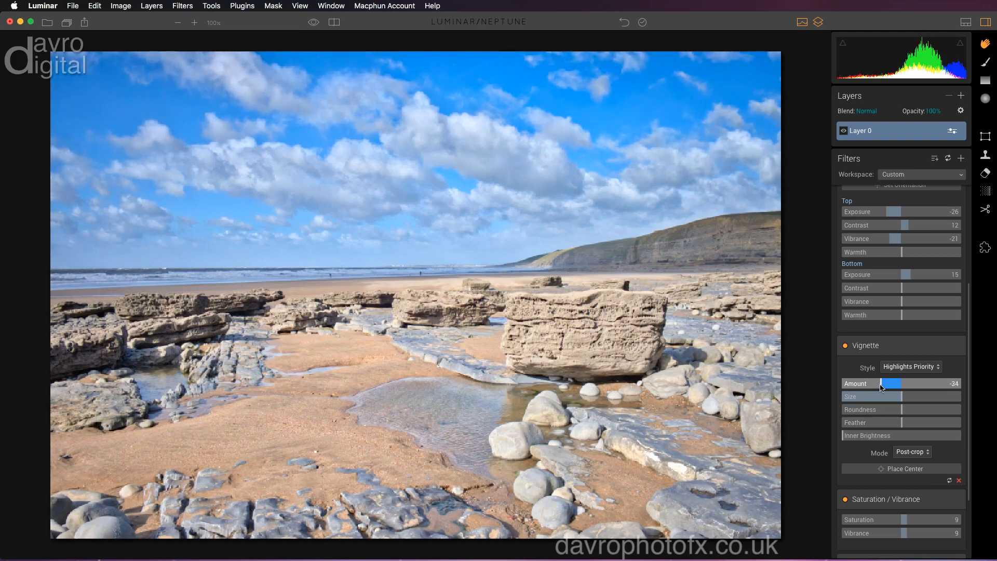
left_click_drag(881, 387, 879, 387)
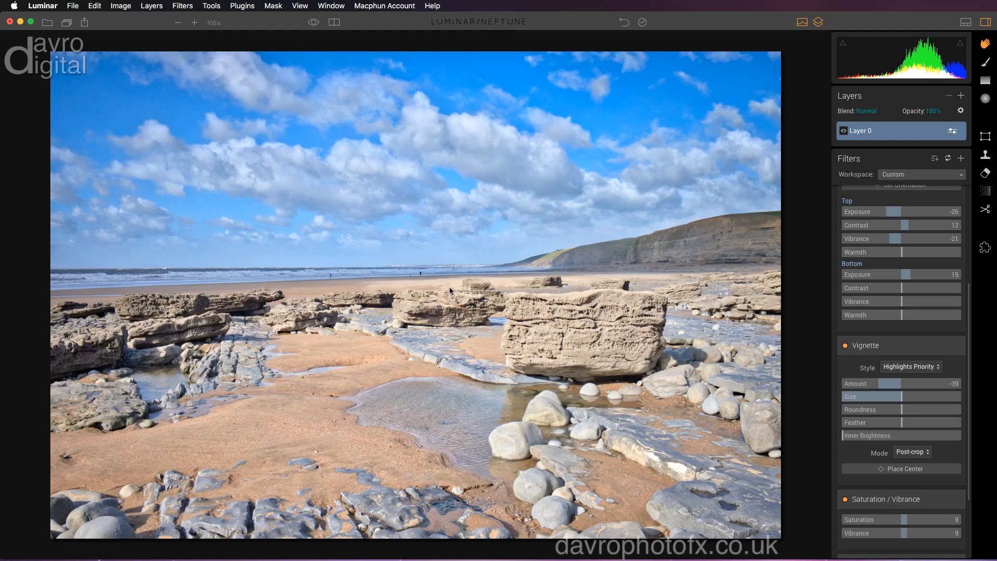
Place the Vignette filter's center on the flat rock slab beside the large boulder, and compare before and after in the History.
left_click(885, 469)
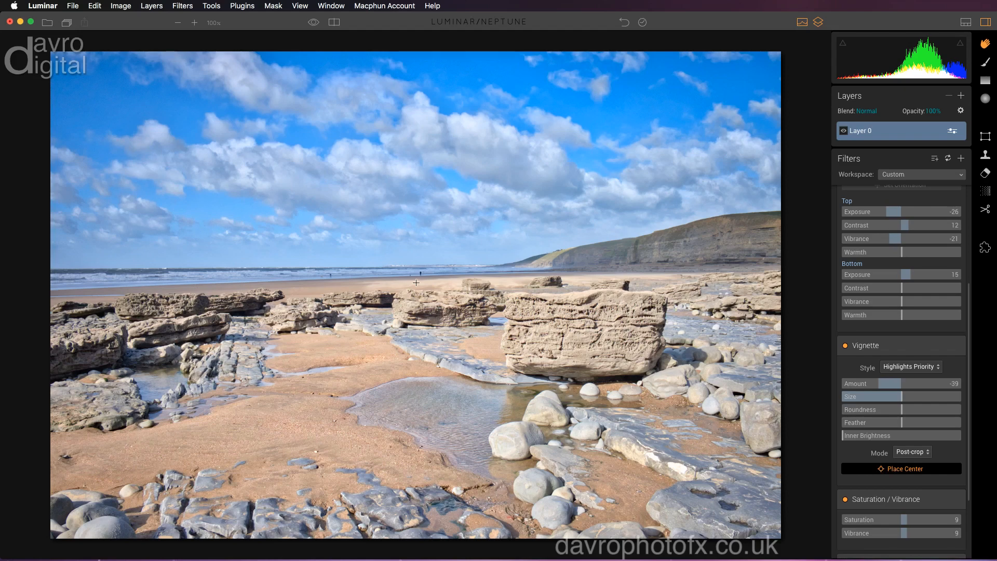
left_click(416, 348)
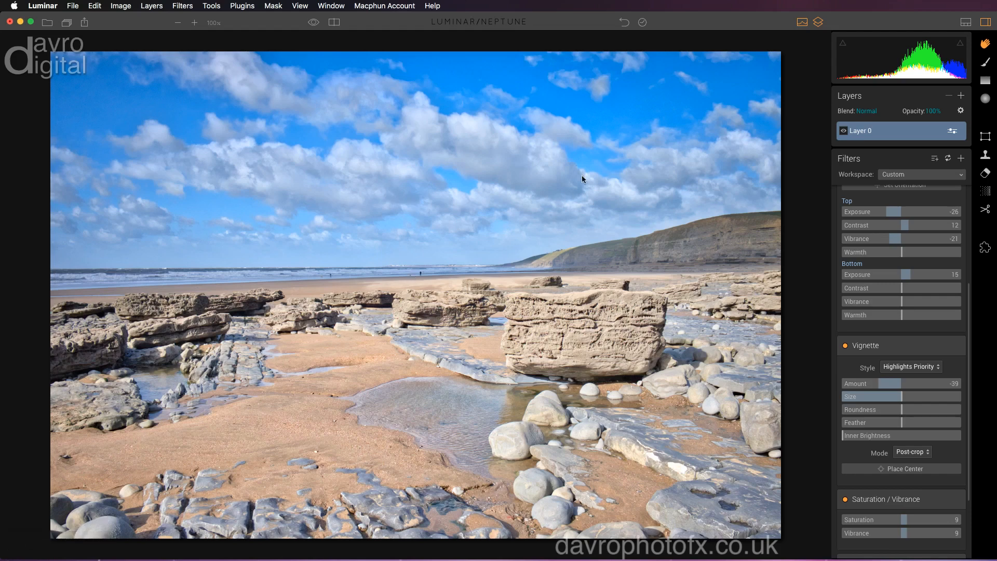
left_click(642, 24)
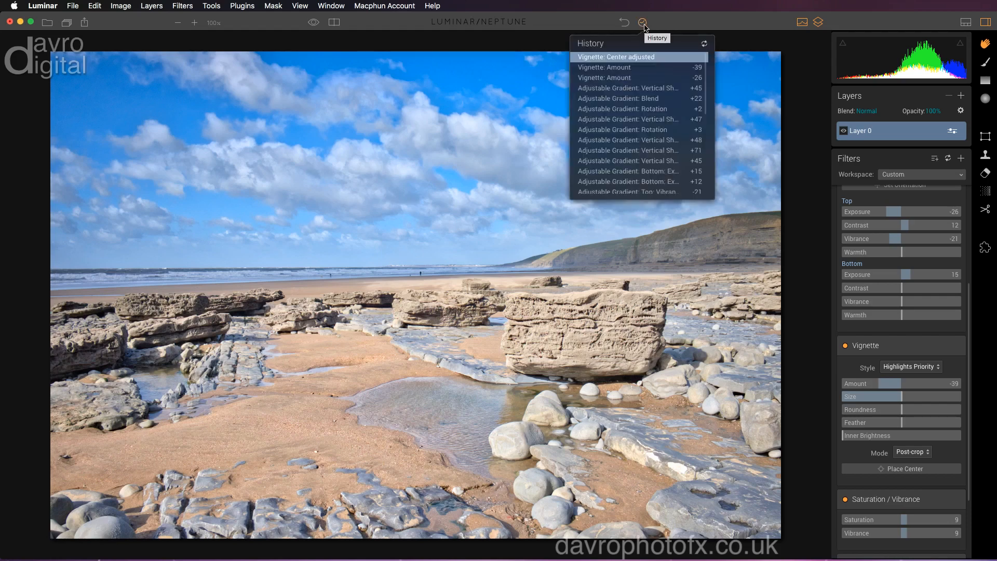
left_click(623, 68)
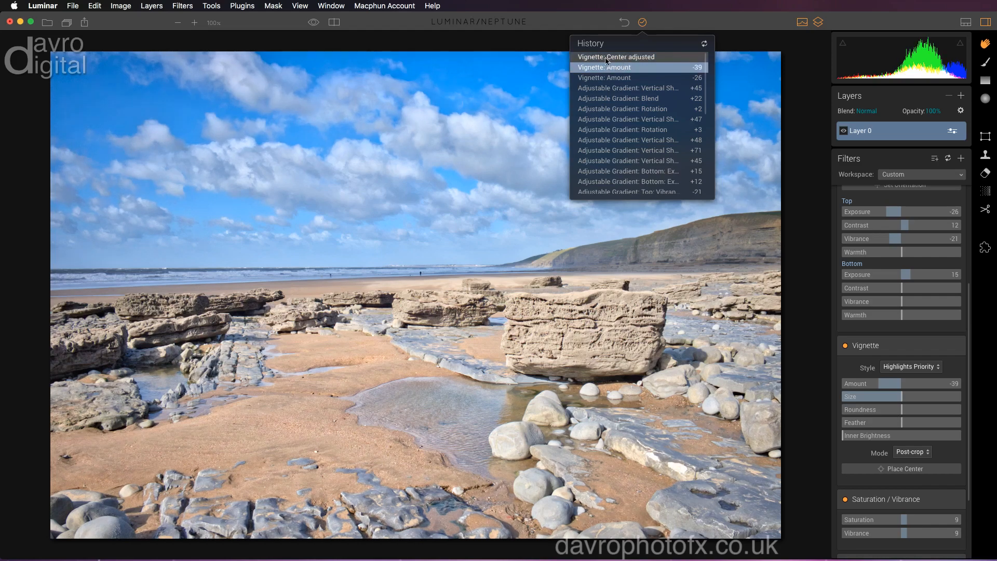
left_click(619, 59)
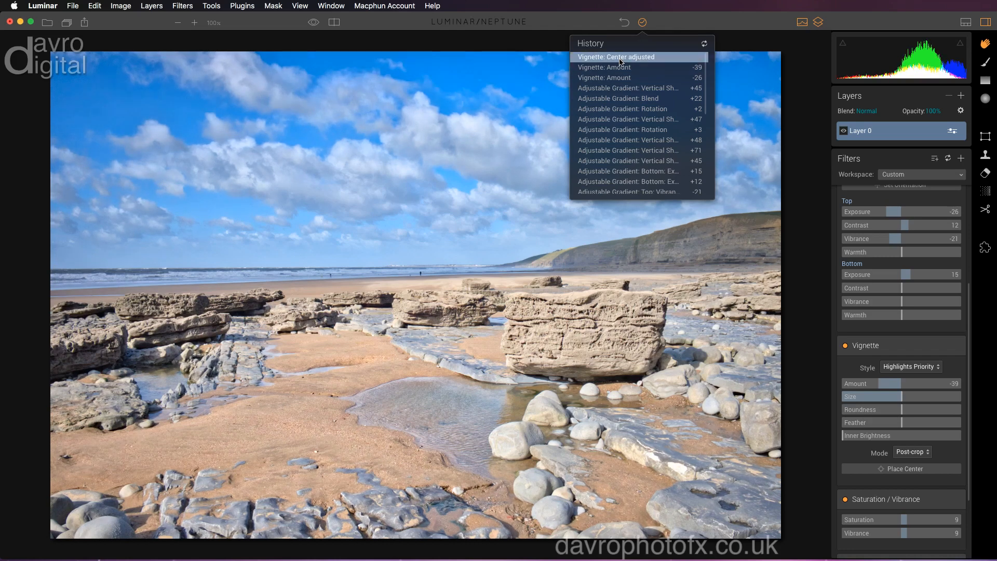
left_click(617, 68)
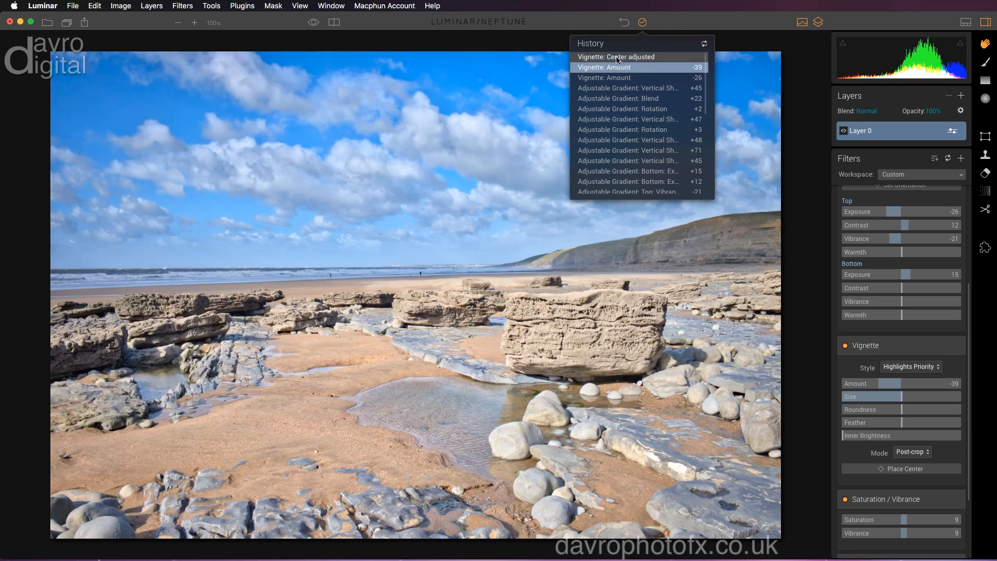
left_click(616, 58)
left_click(615, 67)
left_click(618, 58)
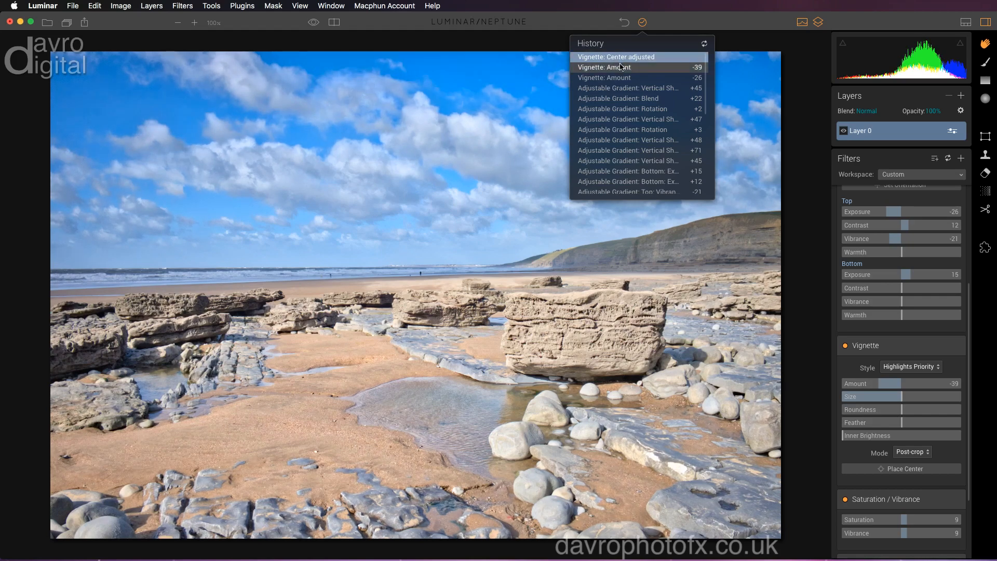
Compare the photo's Original state with the latest Vignette edit in the History, ending on the latest edit.
scroll(622, 129, "down", 10)
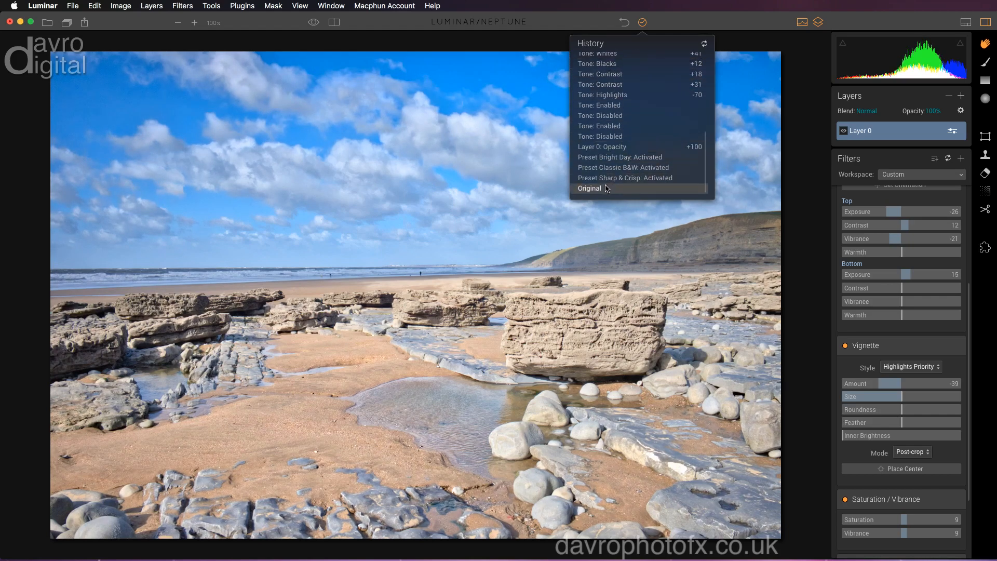
left_click(607, 188)
scroll(607, 171, "up", 5)
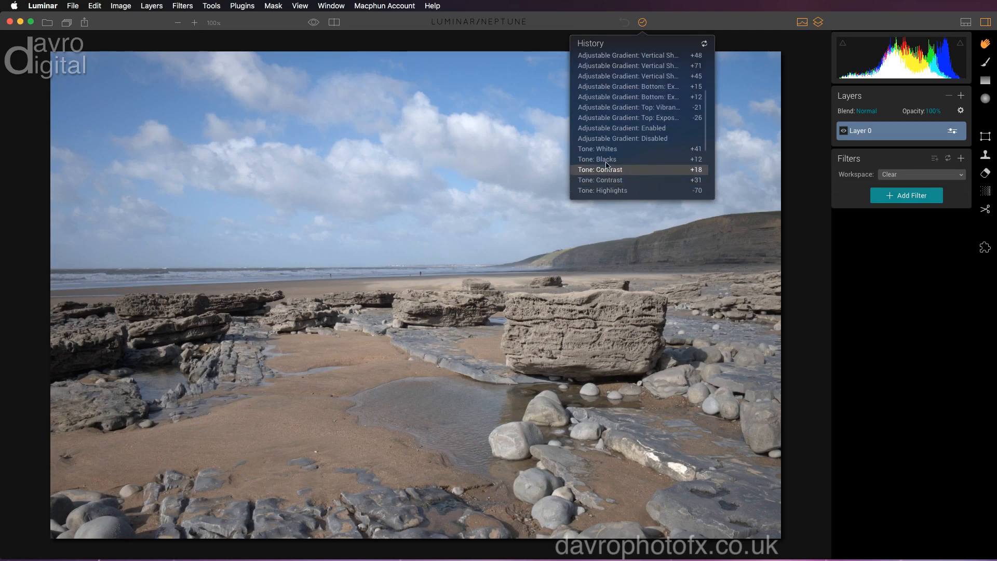
scroll(607, 156, "up", 5)
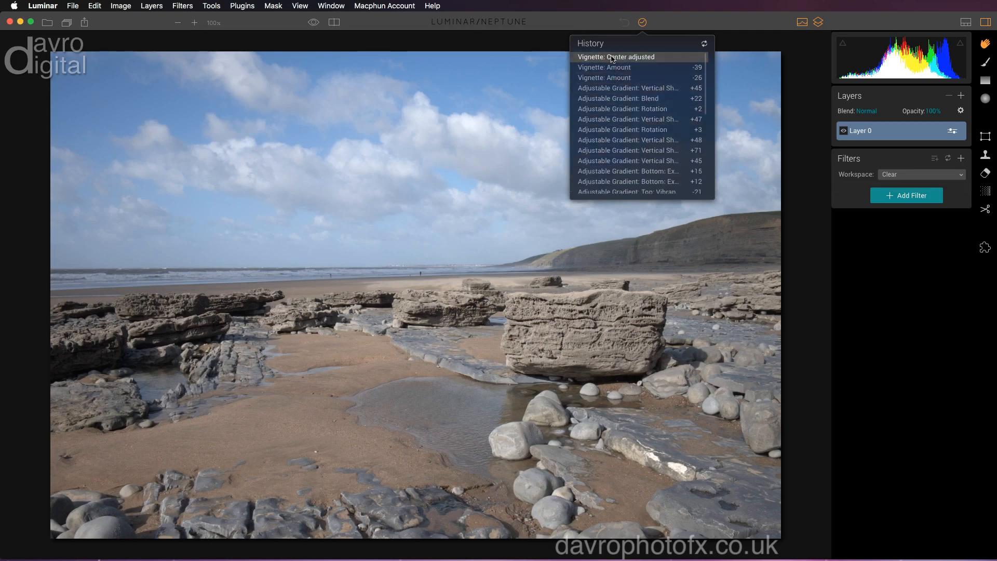
left_click(612, 58)
left_click(642, 22)
Compare the photo with the Vignette filter off and on.
scroll(865, 361, "down", 5)
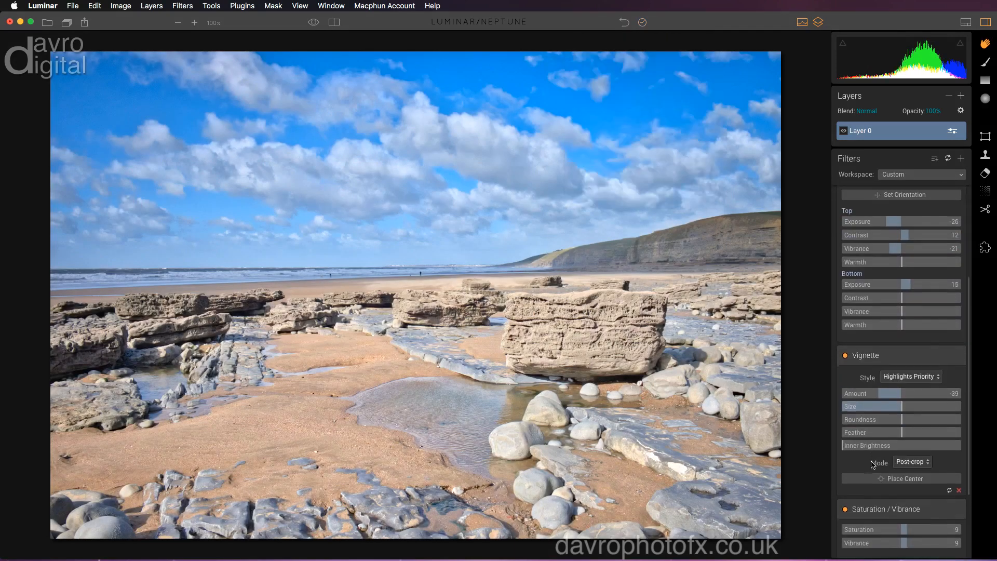
left_click(845, 347)
left_click(845, 346)
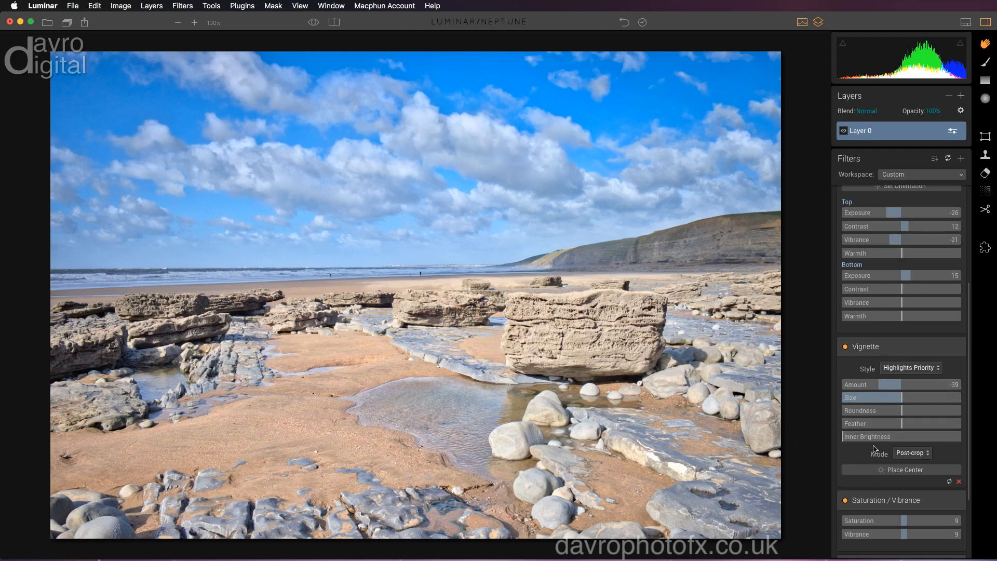
Compare the Saturation / Vibrance filter off and on, and set its Vibrance to 19.
scroll(877, 445, "down", 5)
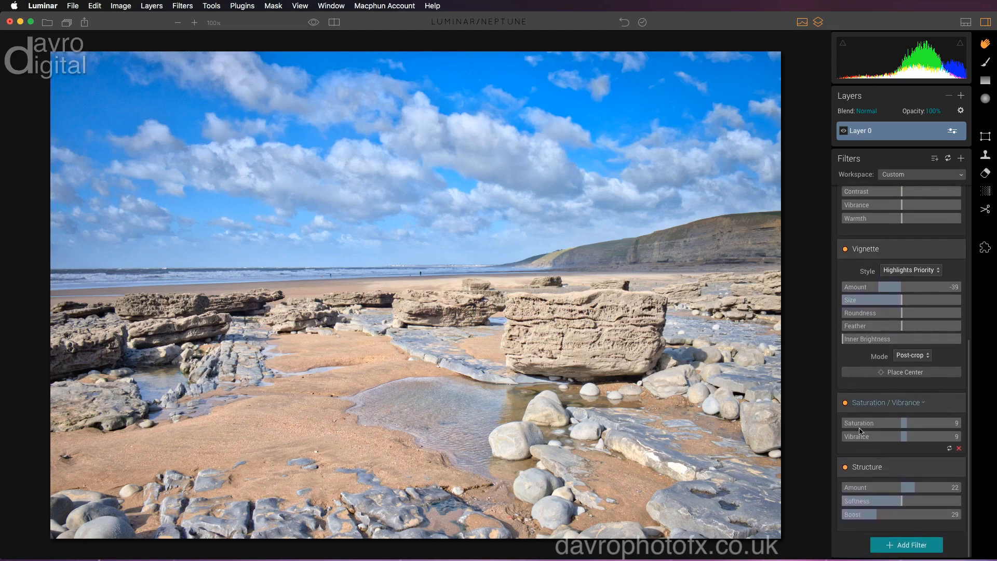
left_click(845, 402)
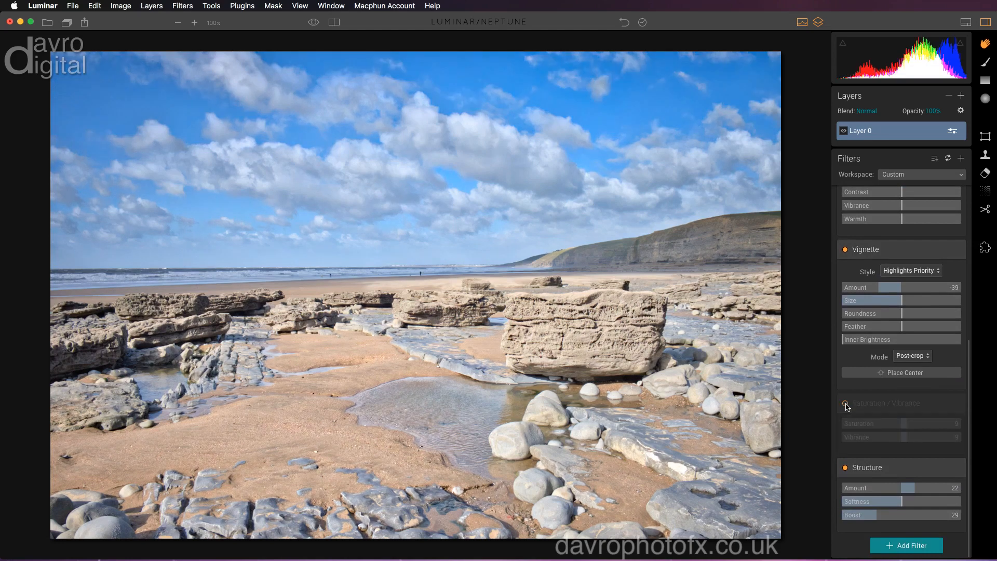
left_click(845, 404)
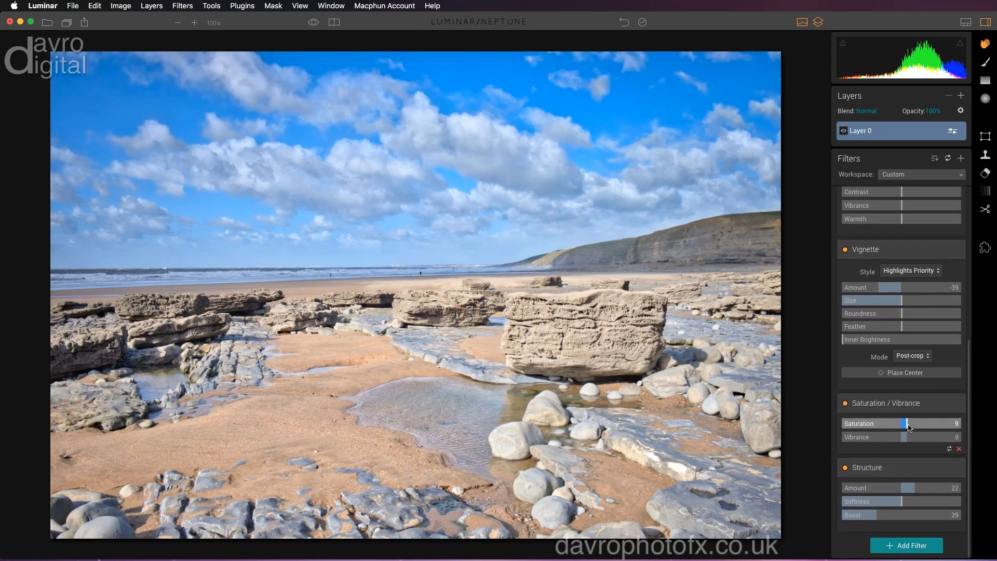
left_click_drag(908, 437, 913, 437)
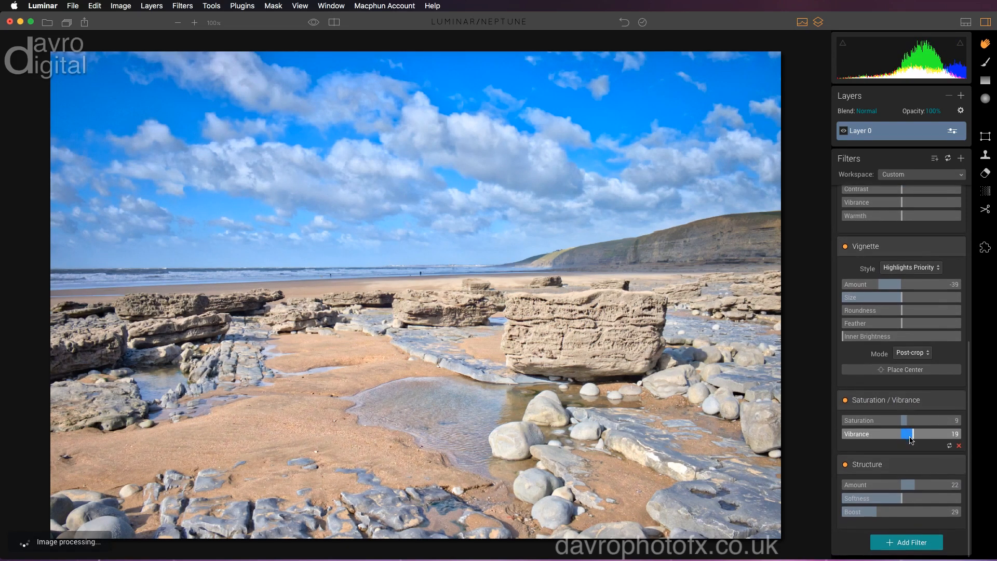
Compare the photo's detail with the Structure filter off and on, leaving the filter enabled.
left_click(845, 470)
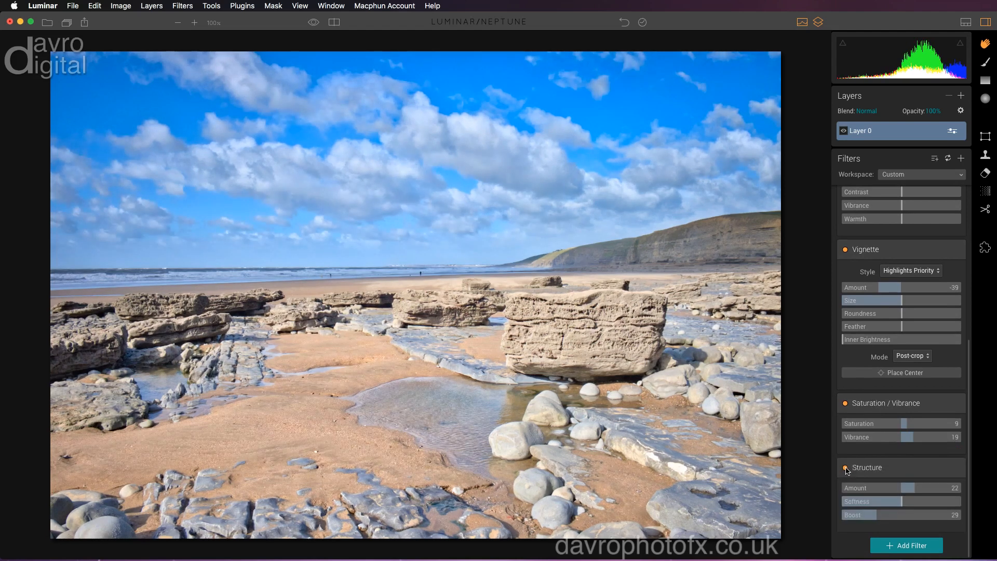
left_click(845, 468)
left_click(845, 468)
left_click(845, 468)
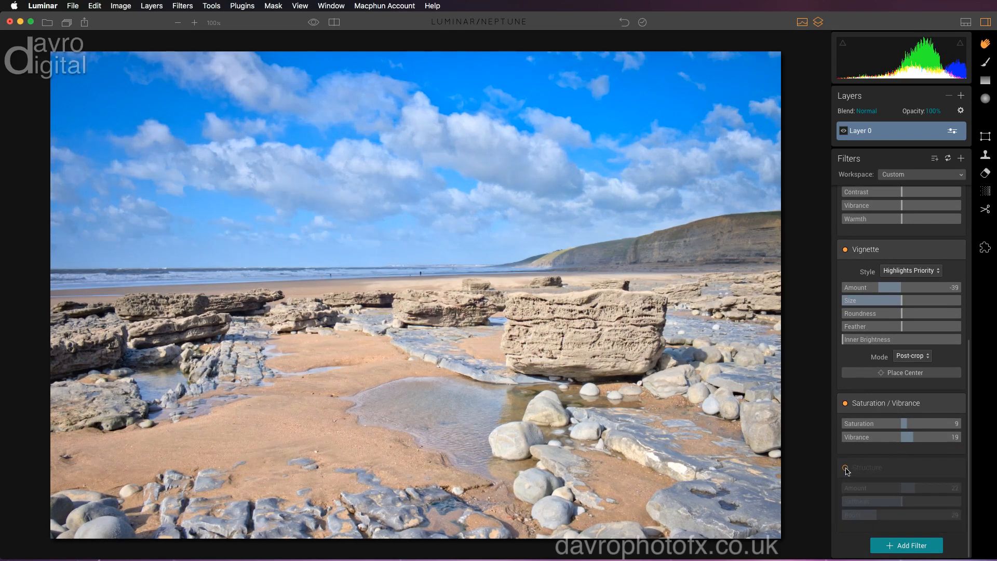
left_click(845, 468)
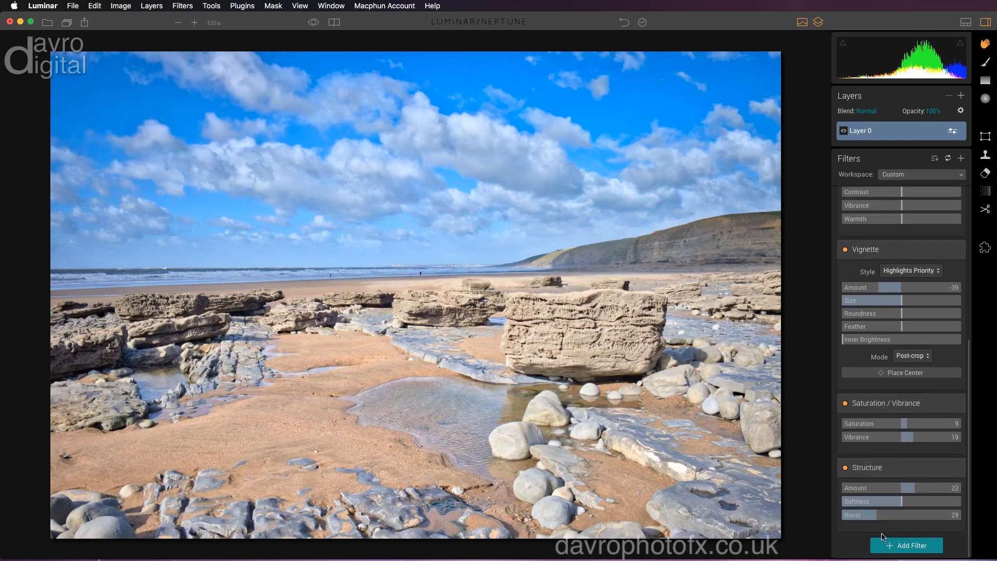
Examine the filters that can be added in the All, Favorites, Color and Creative categories.
left_click(909, 546)
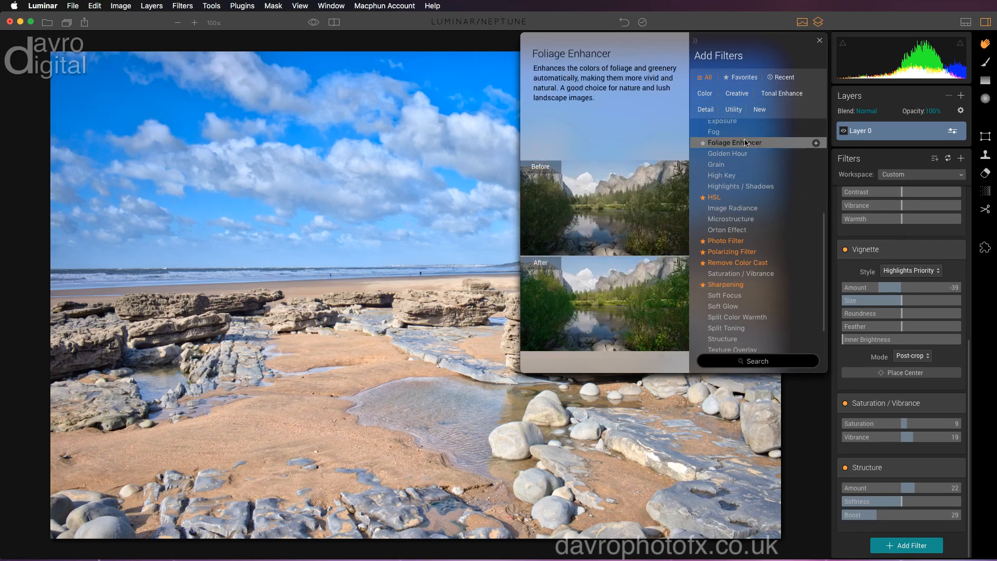
scroll(744, 137, "down", 5)
scroll(744, 136, "up", 10)
scroll(744, 137, "down", 3)
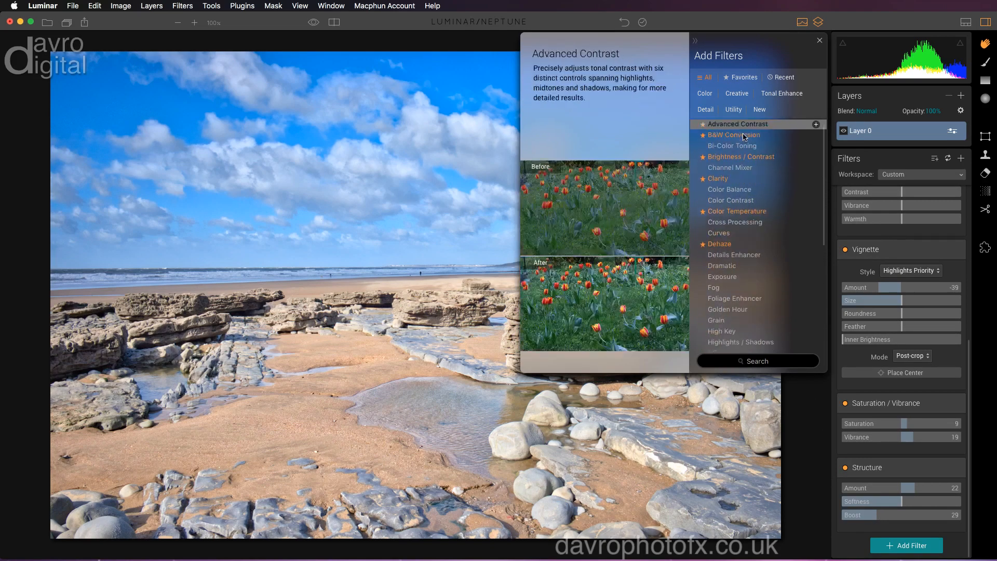
scroll(743, 136, "down", 2)
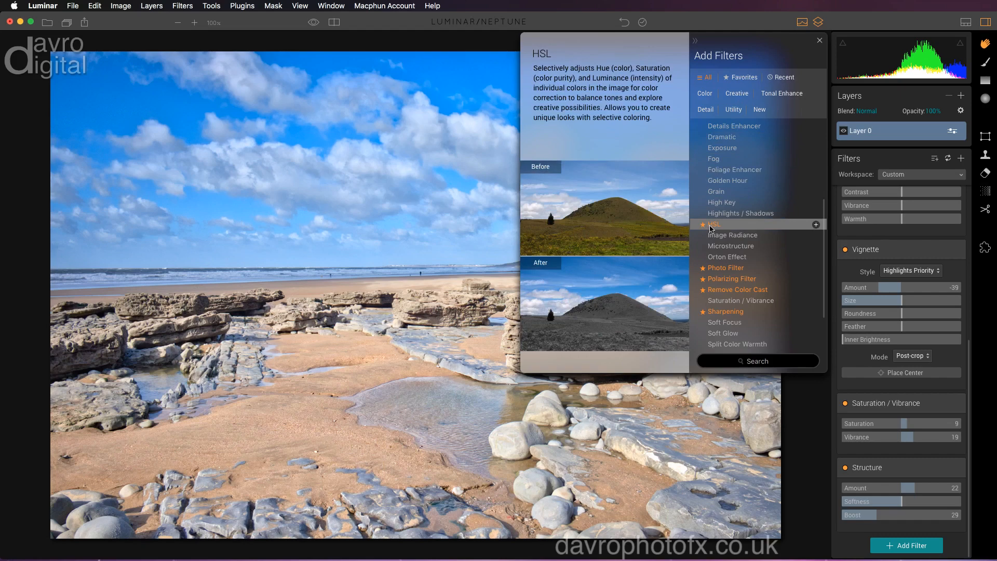
left_click(742, 78)
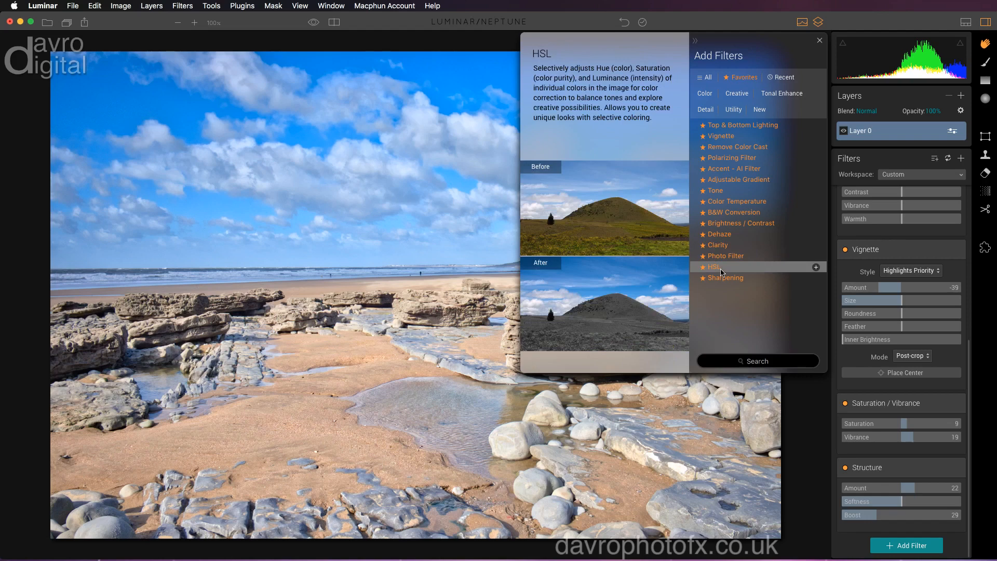
left_click(705, 94)
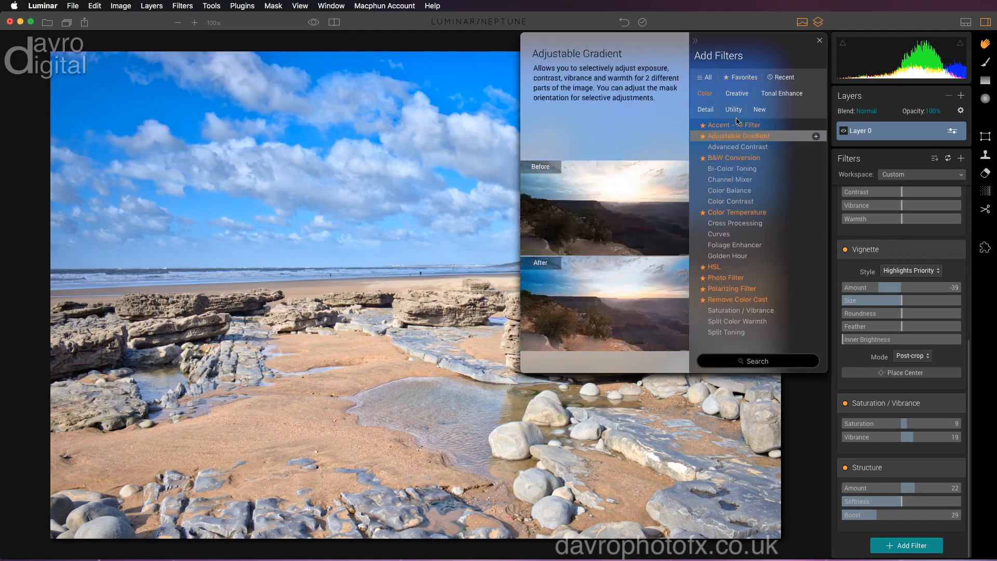
left_click(736, 94)
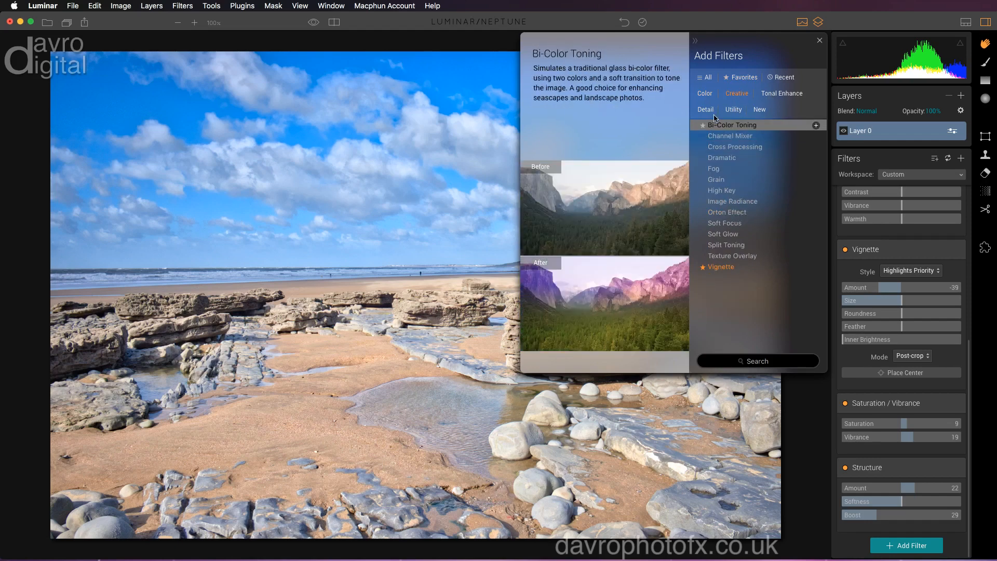
Add the HSL filter to Layer 0 from the full list of filters.
left_click(708, 78)
scroll(716, 208, "down", 5)
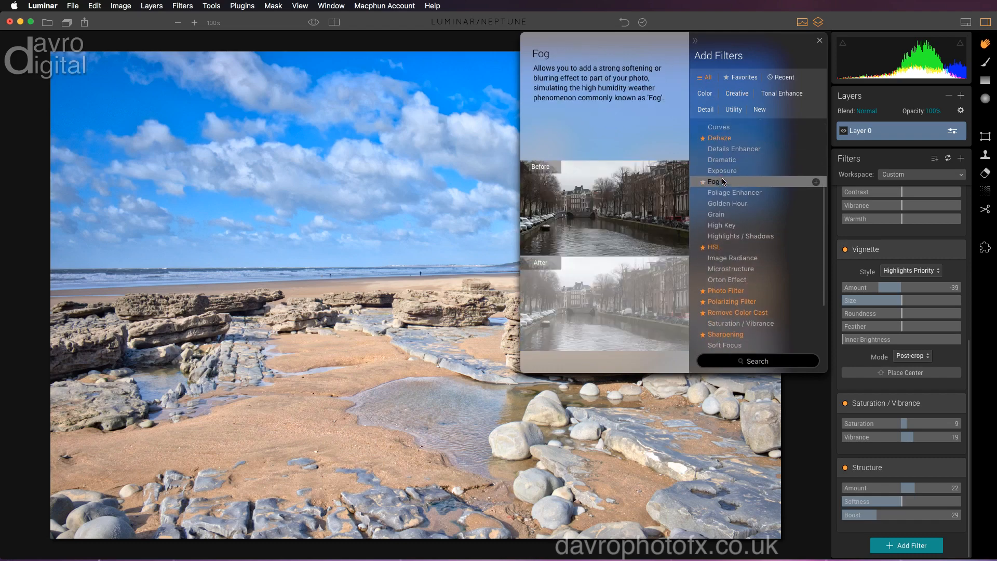
left_click(719, 245)
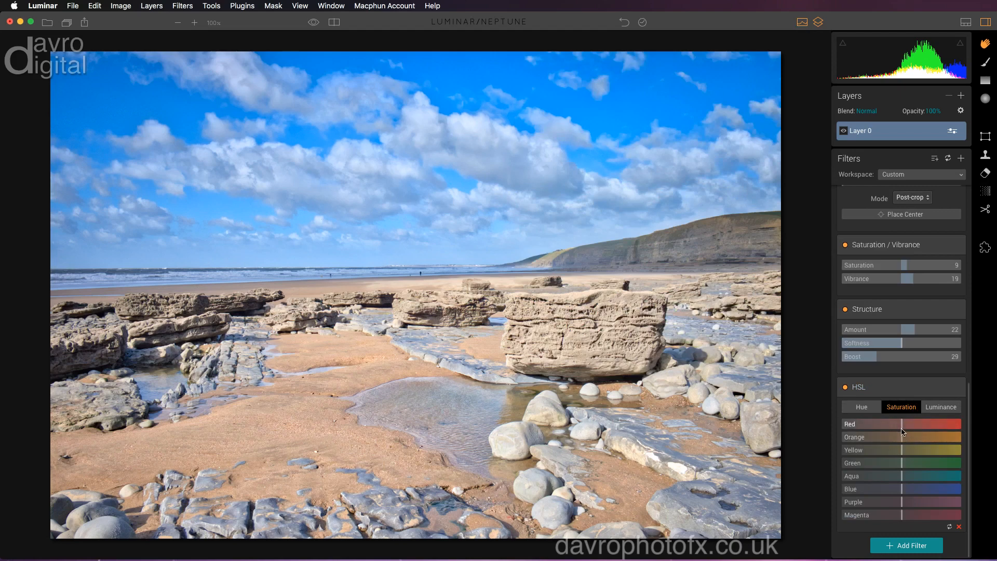
In the HSL Saturation settings, try Red at 27 and reset it to 0, set Orange to 19 and Green to 14, and raise Yellow slightly.
mouse_move(900, 425)
left_mouse_down()
mouse_move(885, 425)
mouse_move(934, 429)
mouse_move(904, 431)
mouse_move(919, 430)
left_mouse_up()
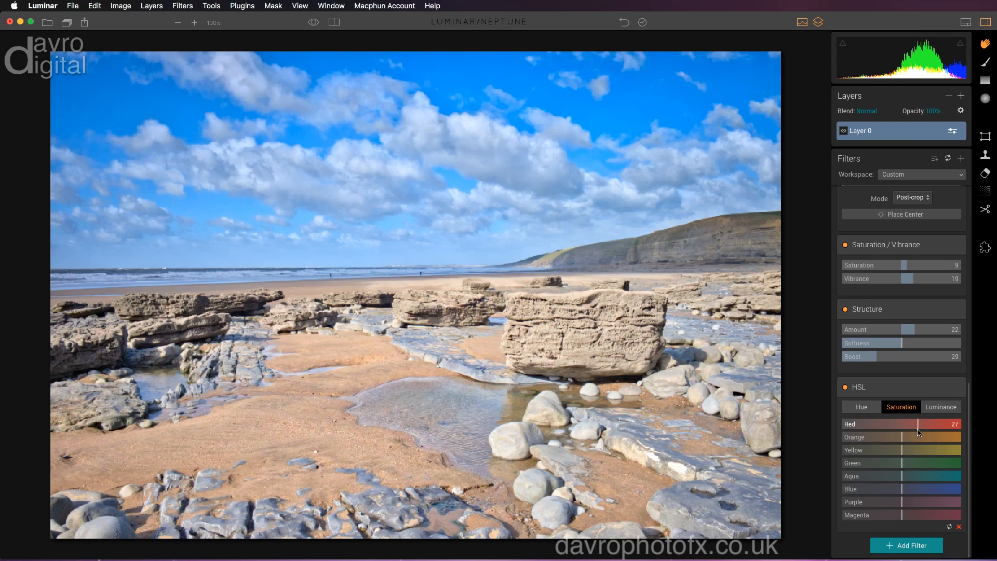
double_click(913, 428)
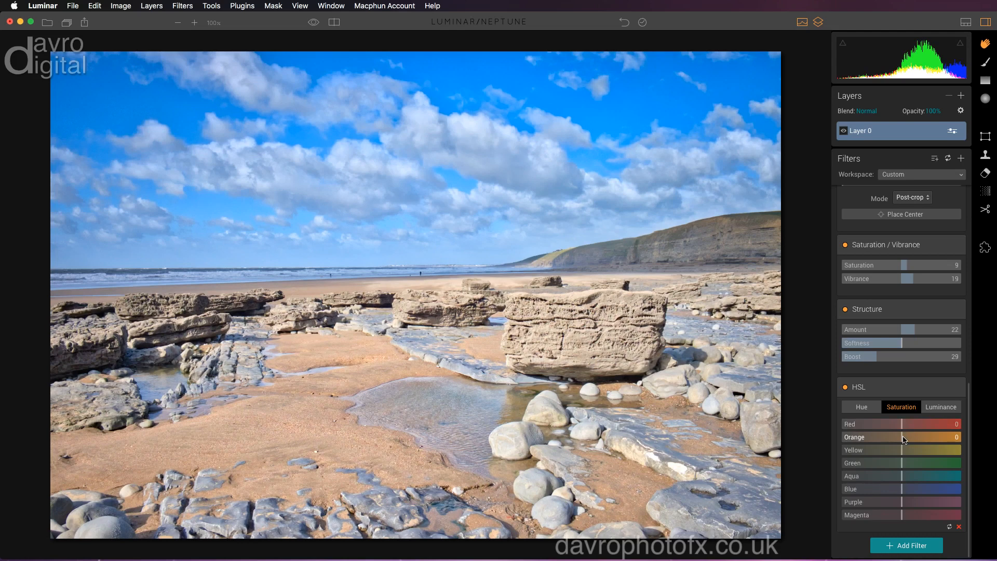
left_click_drag(903, 438, 915, 441)
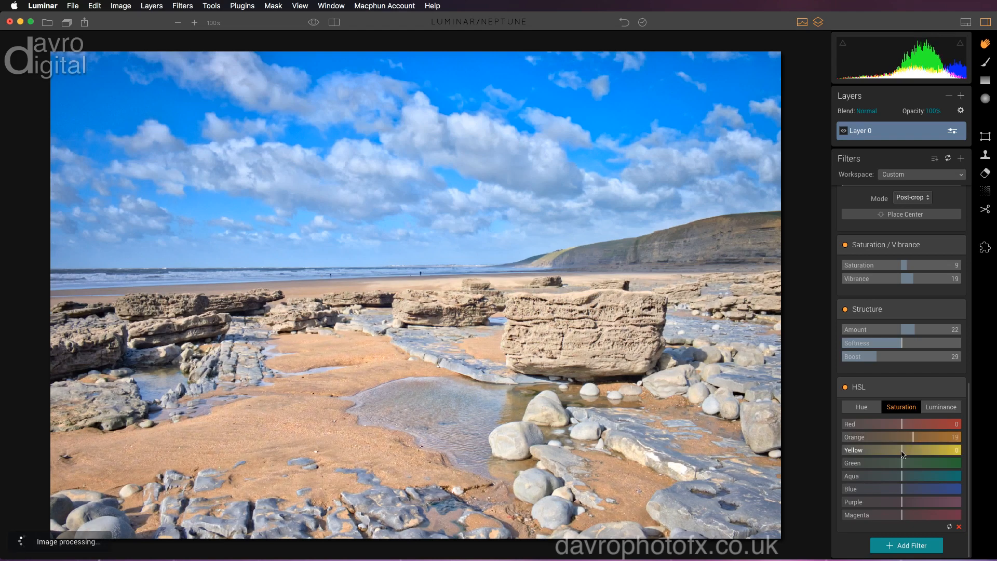
left_click_drag(902, 453, 919, 451)
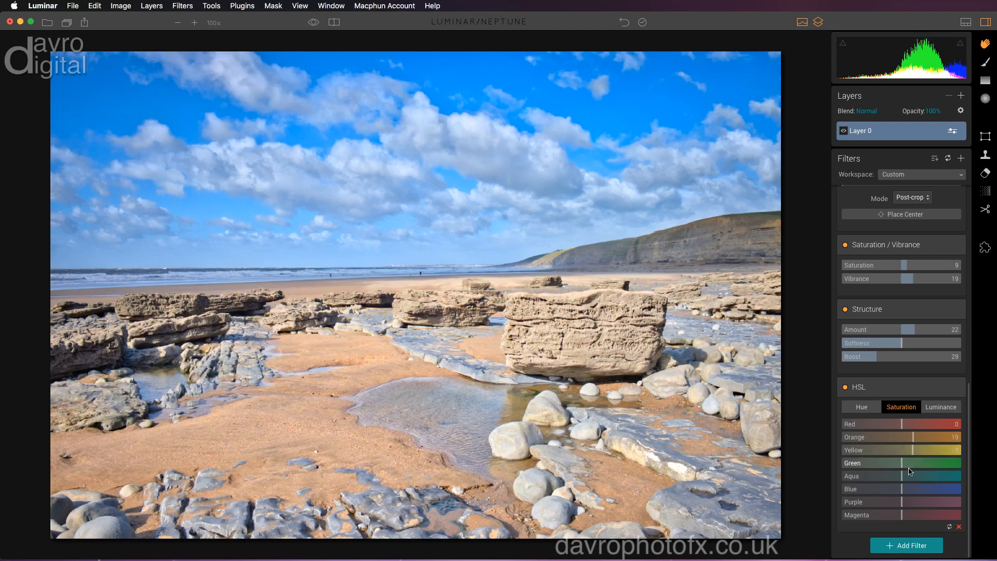
left_click_drag(902, 462, 909, 465)
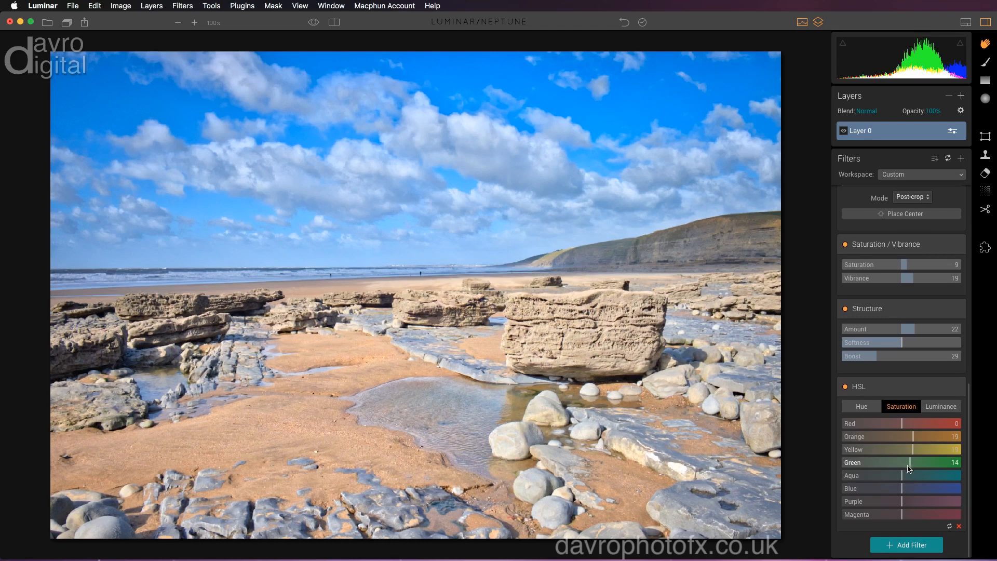
Try a slight Aqua increase in the HSL Saturation settings, reset it to 0, and set Blue to -16.
mouse_move(904, 477)
left_mouse_down()
mouse_move(875, 477)
mouse_move(923, 475)
mouse_move(909, 476)
left_mouse_up()
double_click(909, 476)
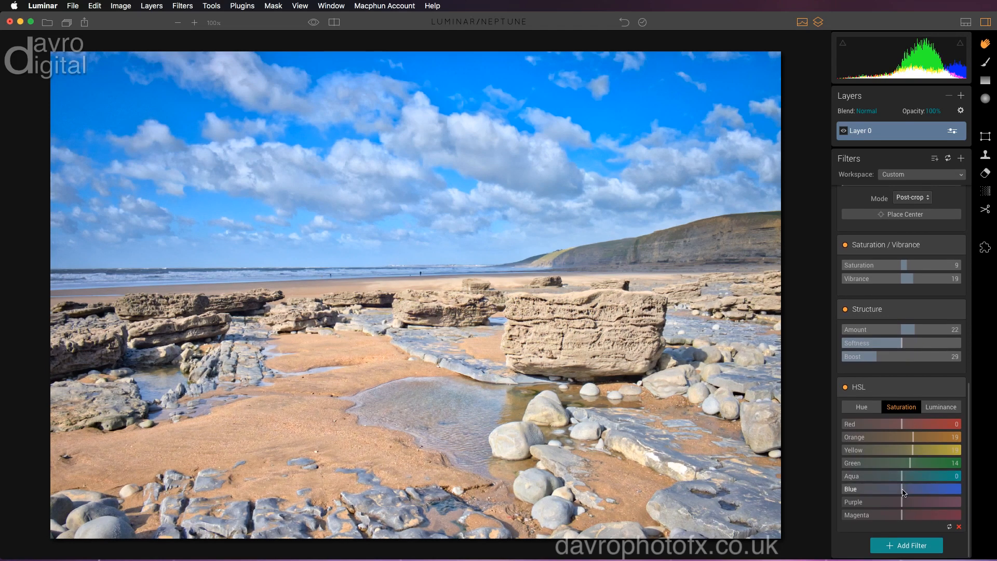
mouse_move(904, 492)
left_mouse_down()
mouse_move(922, 491)
mouse_move(894, 491)
left_mouse_up()
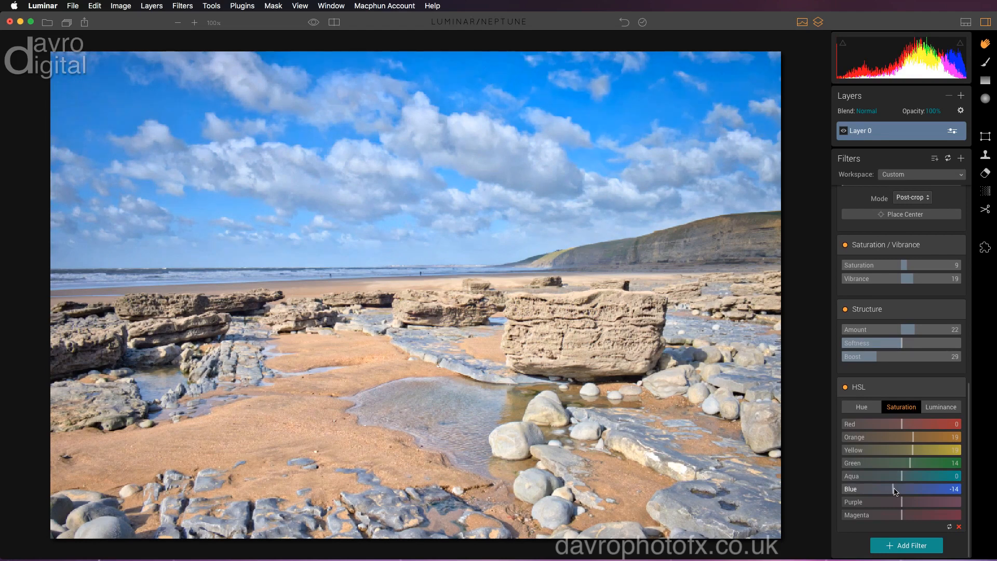
left_click_drag(894, 491, 893, 491)
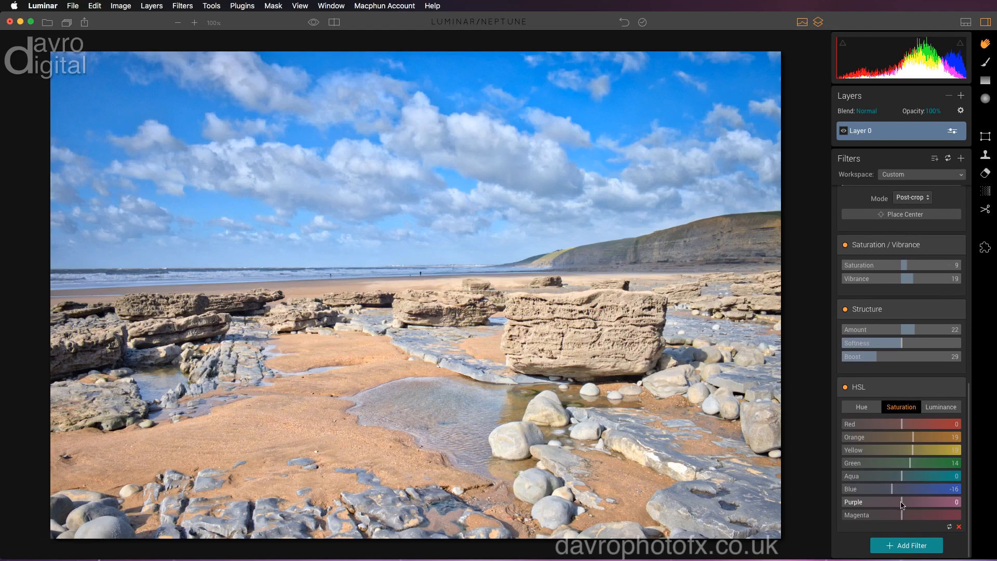
In the HSL filter, set Purple saturation to -18 and lower Red luminance to about -33.
mouse_move(901, 502)
left_mouse_down()
mouse_move(878, 502)
mouse_move(917, 502)
mouse_move(891, 508)
left_mouse_up()
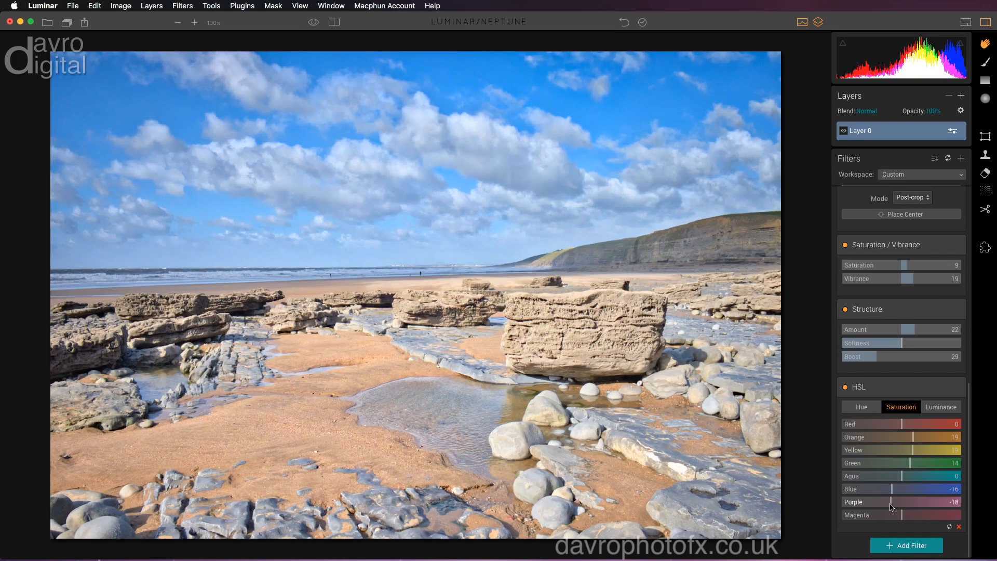
left_click(940, 408)
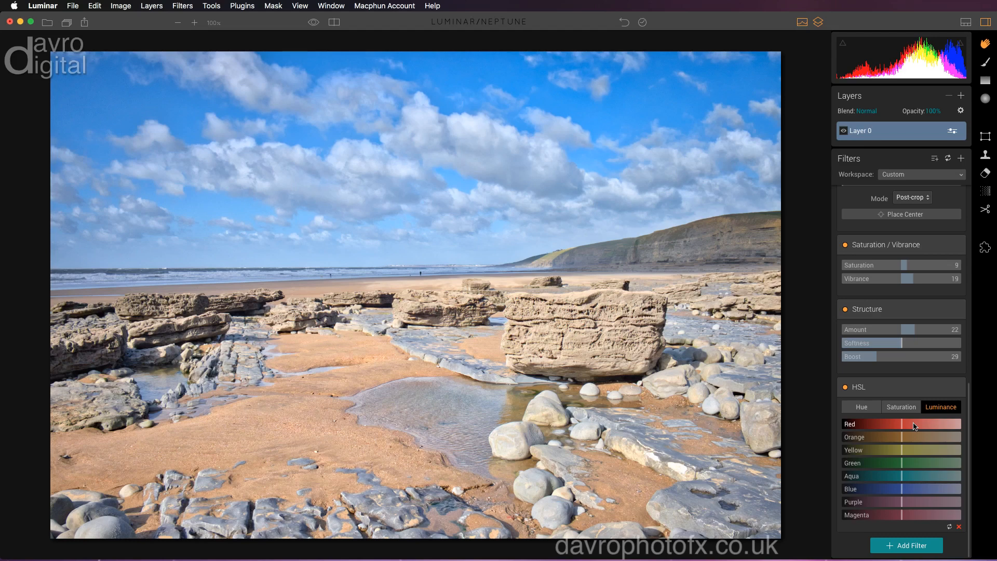
mouse_move(904, 425)
left_mouse_down()
mouse_move(946, 429)
mouse_move(887, 432)
left_mouse_up()
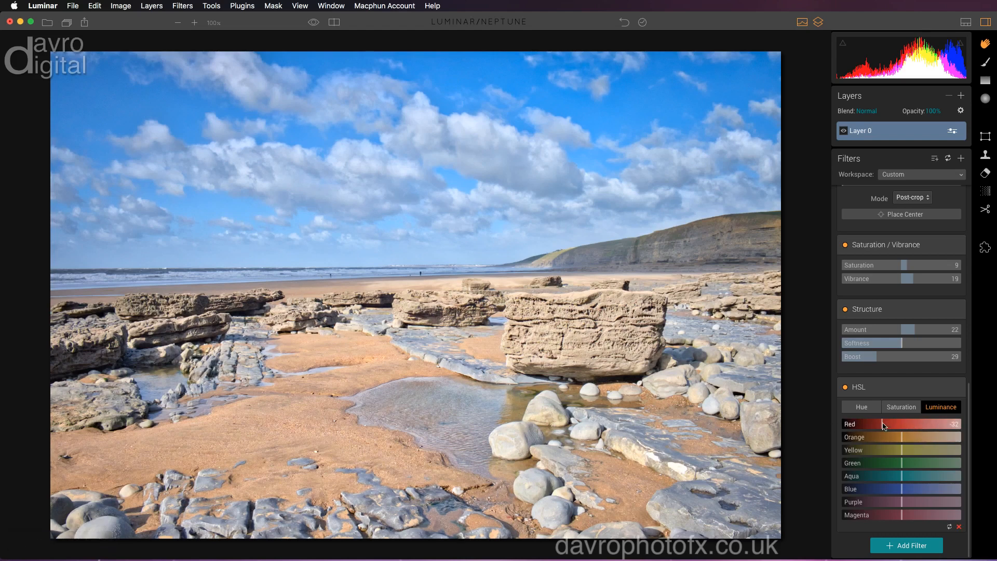
In the HSL Luminance settings, lower Orange, Blue and Purple, raise Yellow and Green slightly, and compare the photo with the filter disabled.
mouse_move(884, 425)
left_mouse_down()
mouse_move(909, 439)
mouse_move(895, 439)
left_mouse_up()
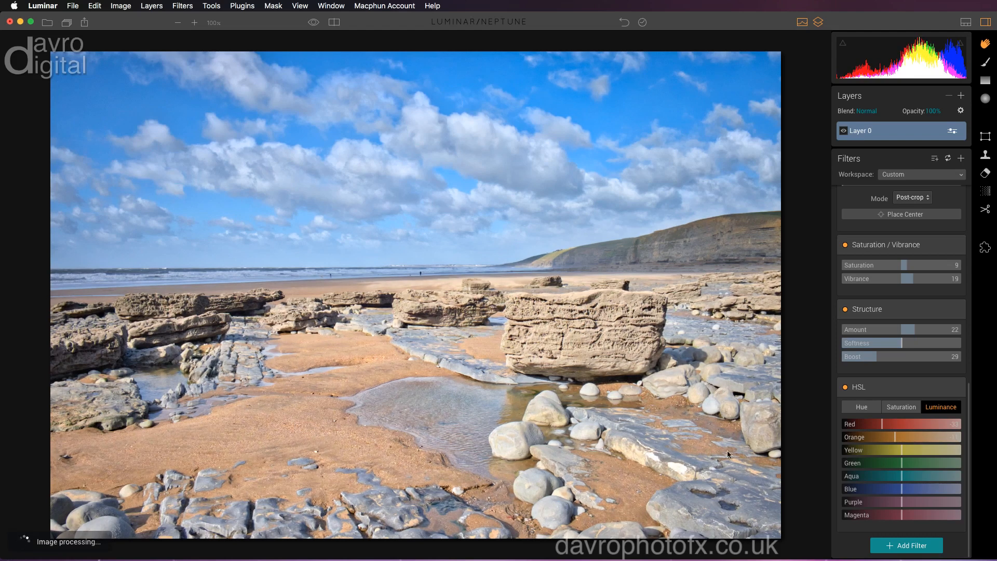
left_click_drag(902, 451, 876, 501)
double_click(906, 477)
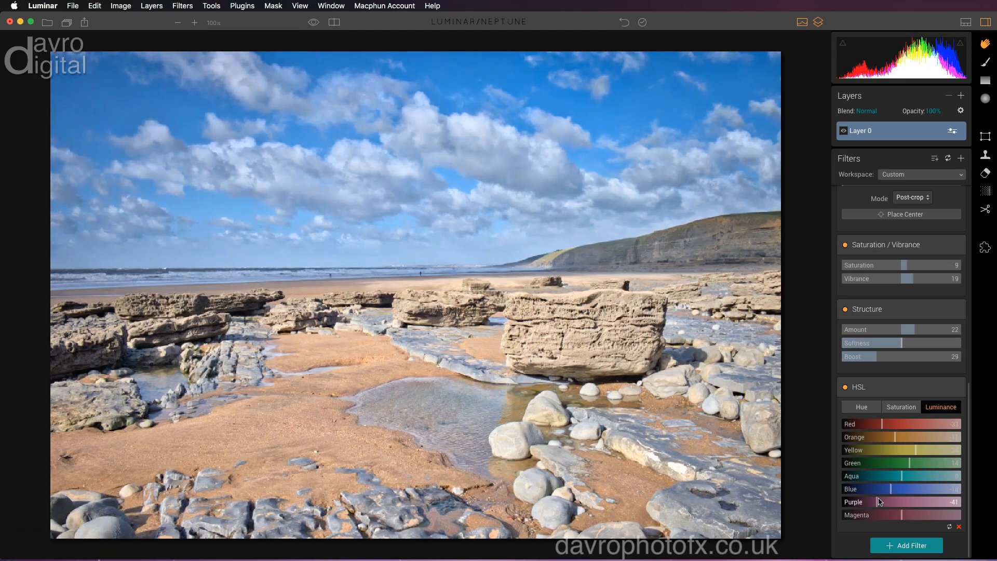
left_click(845, 388)
left_click(845, 388)
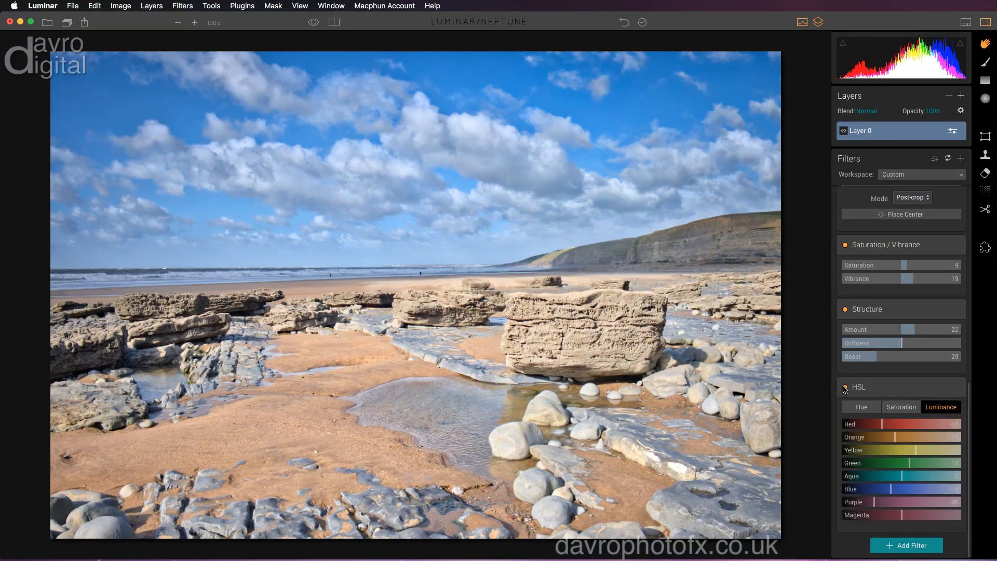
Set HSL Blue saturation to -2 and compare the photo with the filter disabled and enabled.
left_click(892, 409)
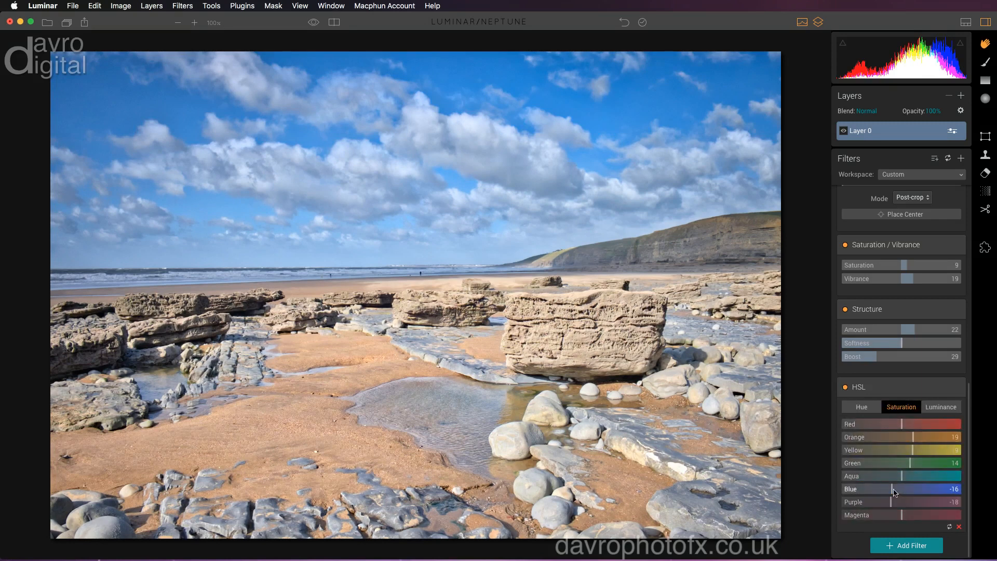
left_click_drag(894, 493, 903, 494)
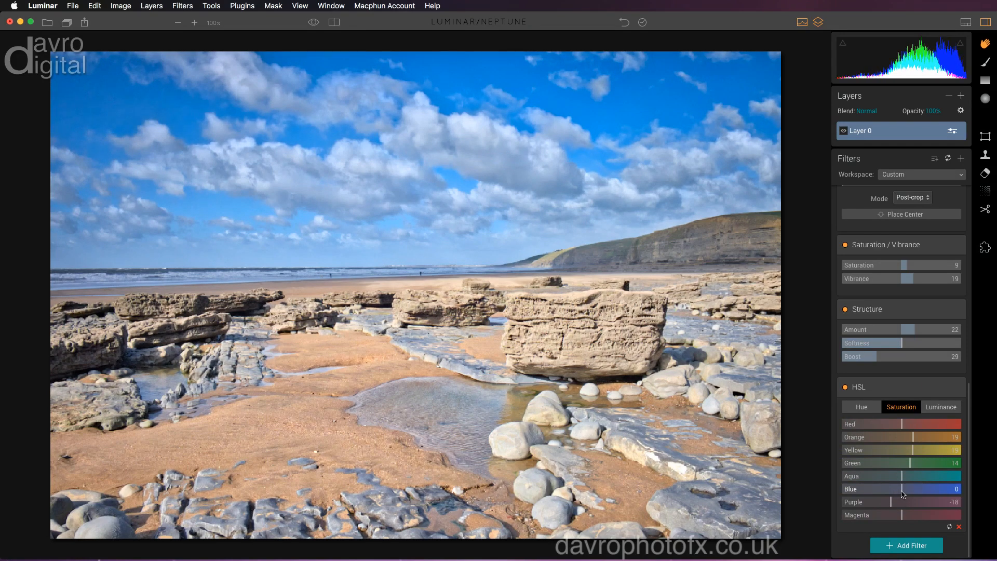
left_click_drag(902, 494, 901, 493)
left_click(844, 387)
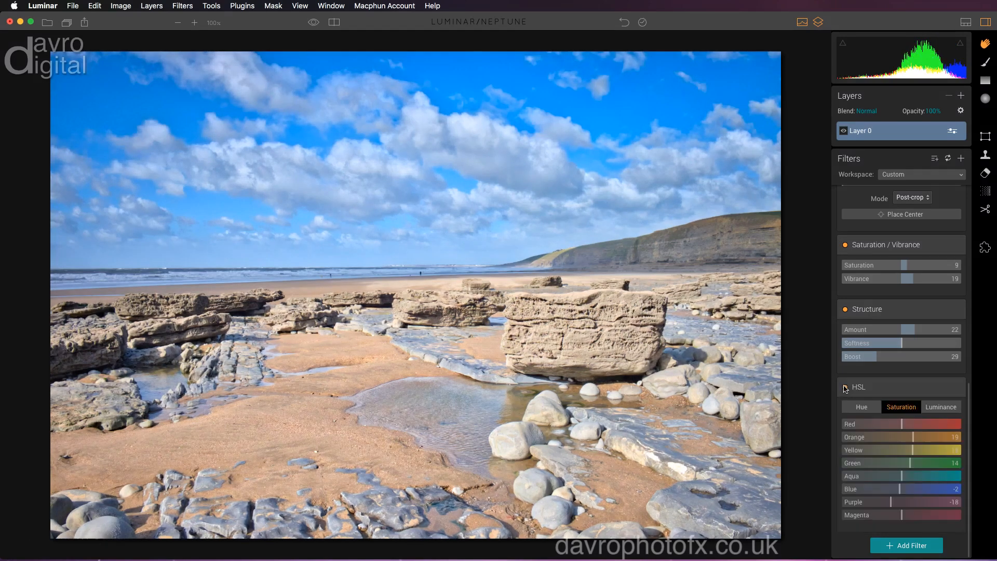
left_click(845, 387)
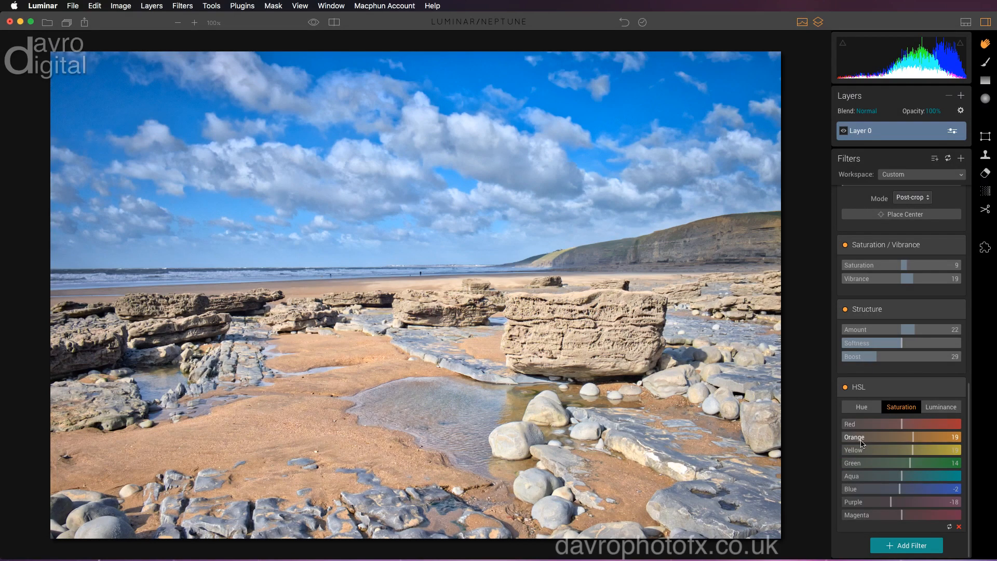
Add the Sharpening filter to Layer 0 from the full list of filters.
left_click(890, 546)
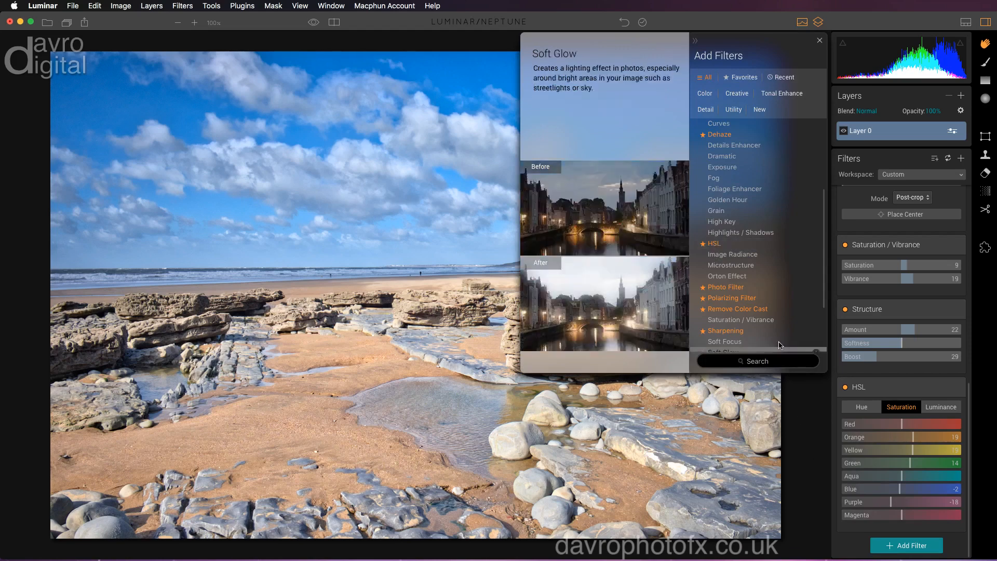
scroll(748, 319, "down", 2)
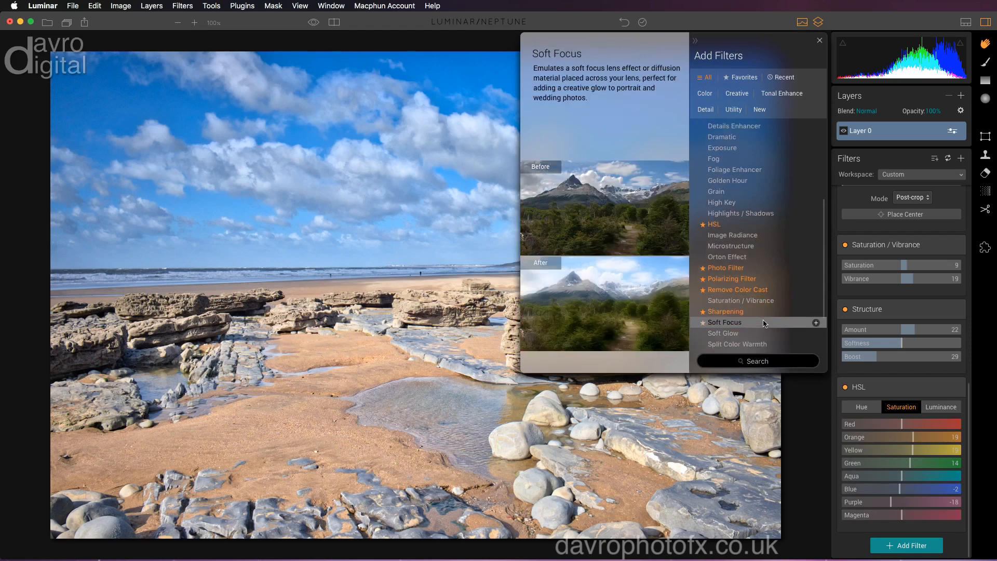
left_click(718, 314)
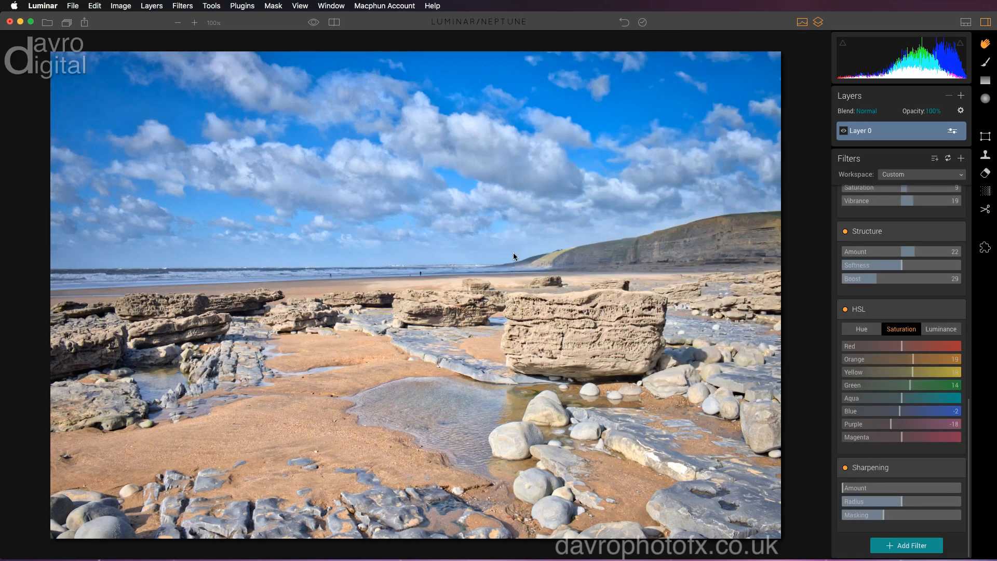
Checking at 100% zoom, try Sharpening Masking at 7 and 39, and settle on Amount 50, Radius 43 and Masking 56.
left_click(213, 23)
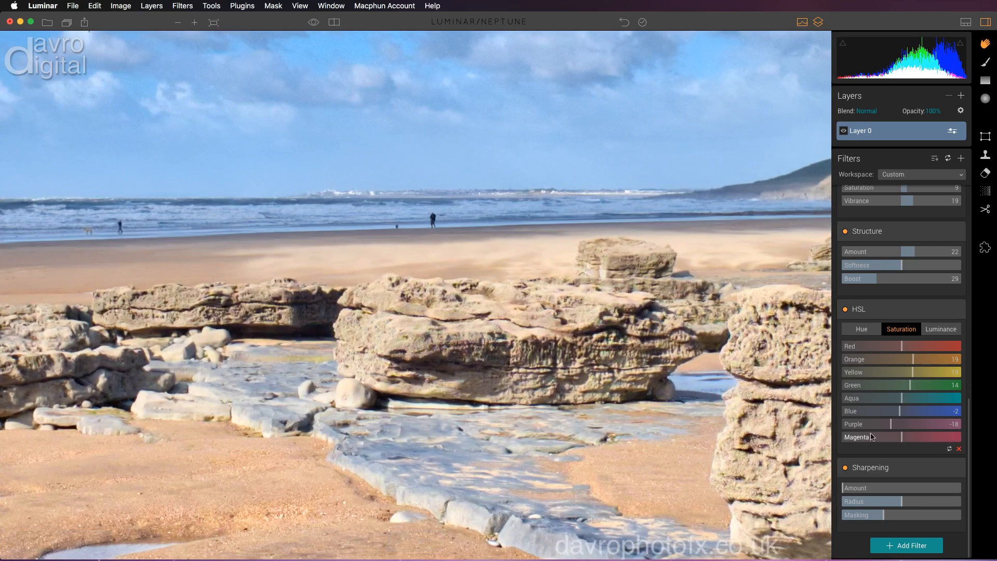
left_click_drag(873, 488, 909, 496)
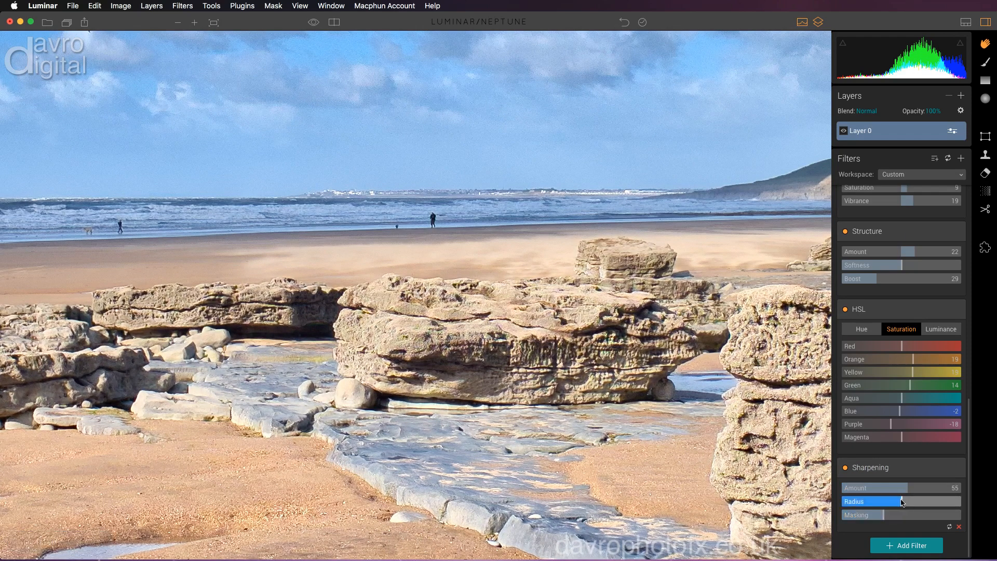
left_click_drag(901, 502, 903, 504)
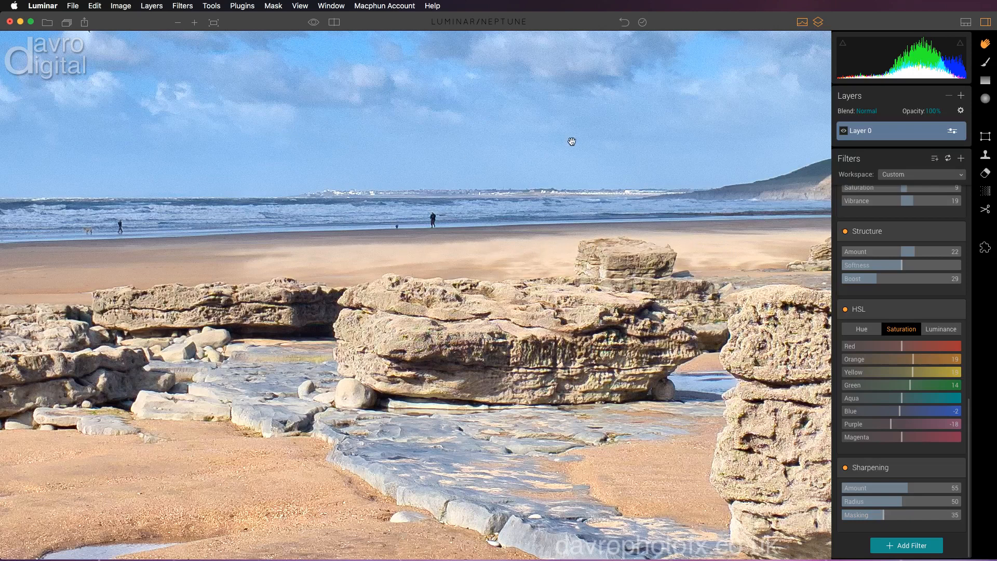
left_click_drag(883, 516, 850, 515)
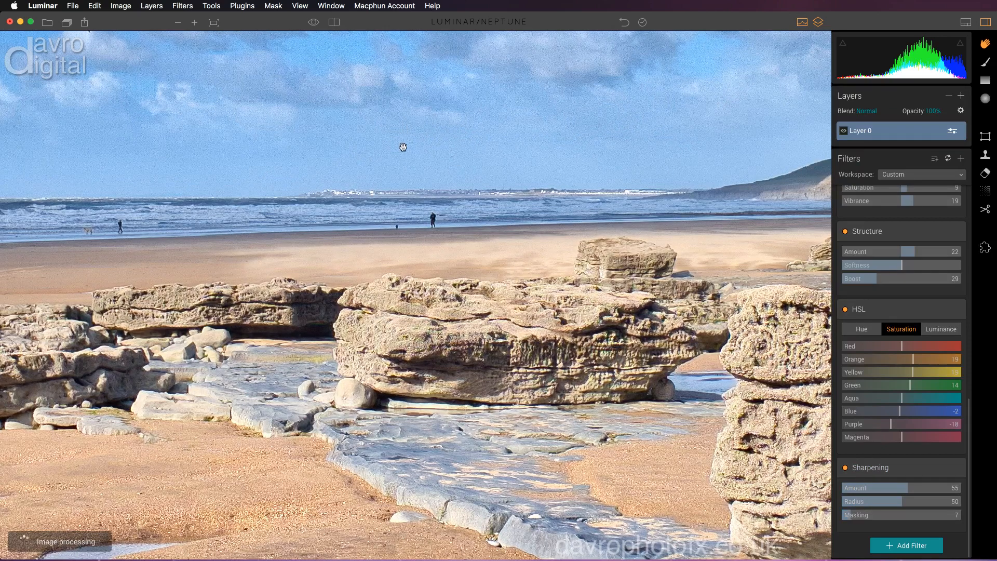
left_click(890, 516)
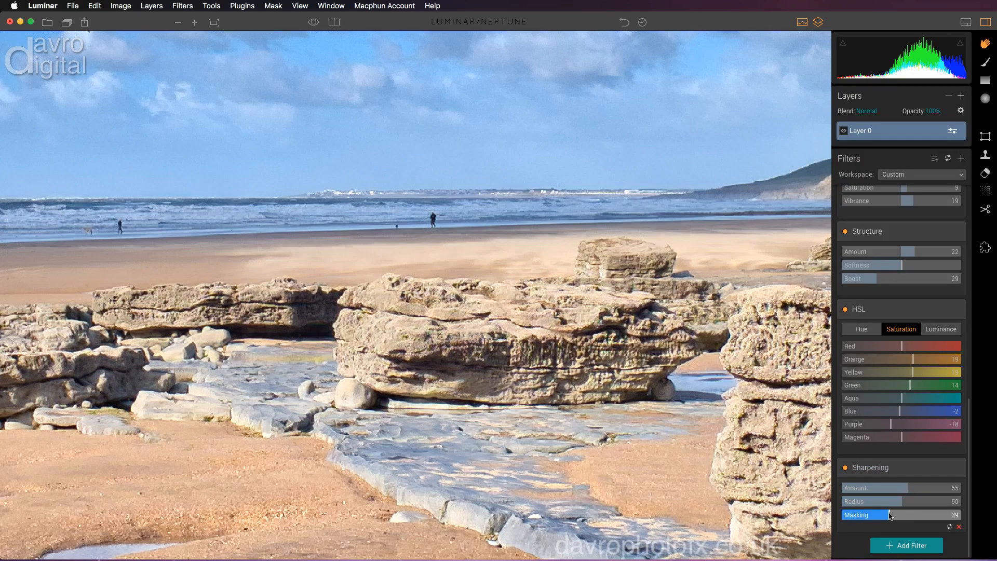
mouse_move(888, 515)
left_mouse_down()
mouse_move(916, 516)
mouse_move(904, 515)
left_mouse_up()
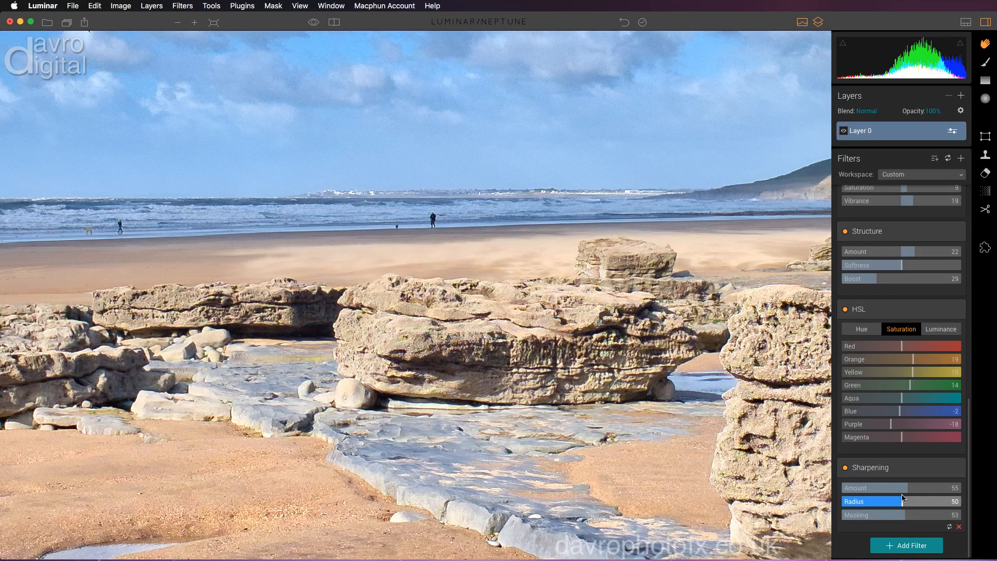
left_click_drag(905, 490, 910, 515)
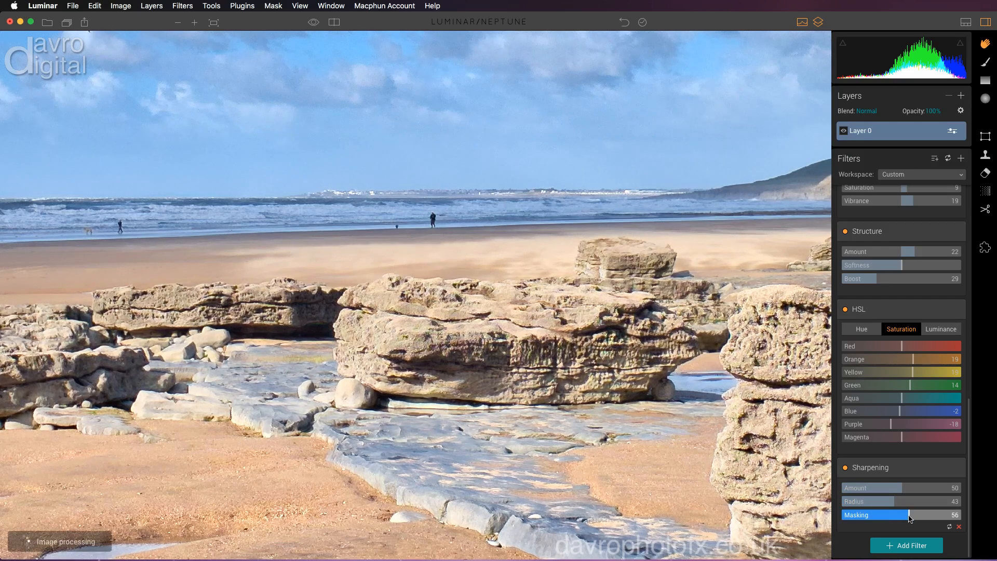
left_click_drag(791, 491, 451, 169)
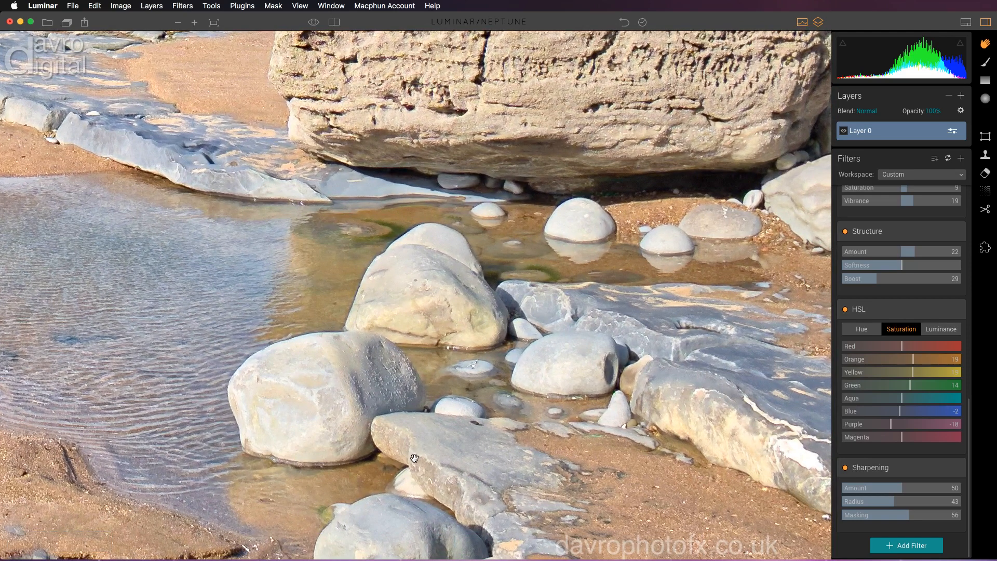
left_click(213, 23)
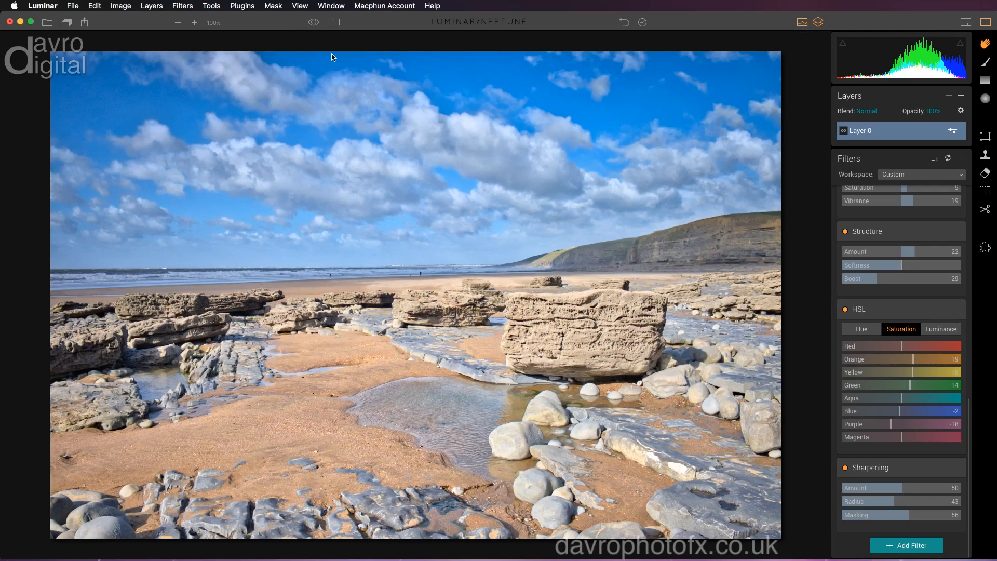
Compare the edited photo with the original, using the split before/after comparison and the full-image original preview.
left_click(335, 22)
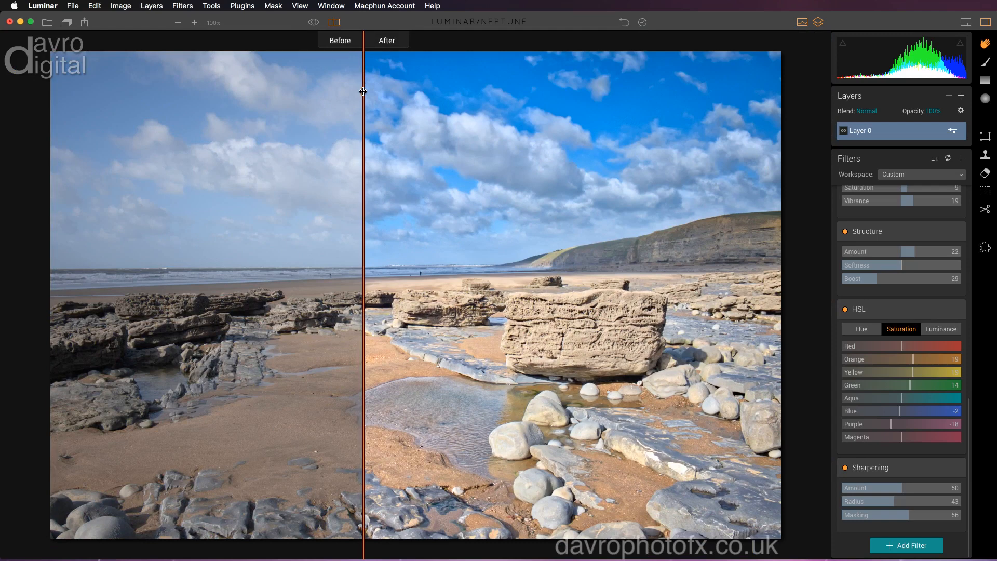
left_click_drag(363, 116, 406, 160)
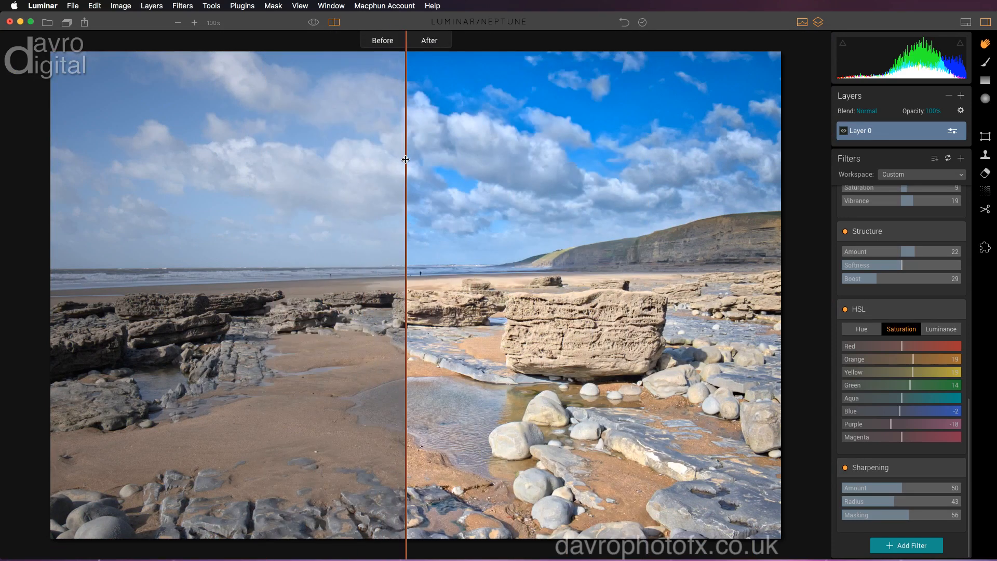
left_click(334, 23)
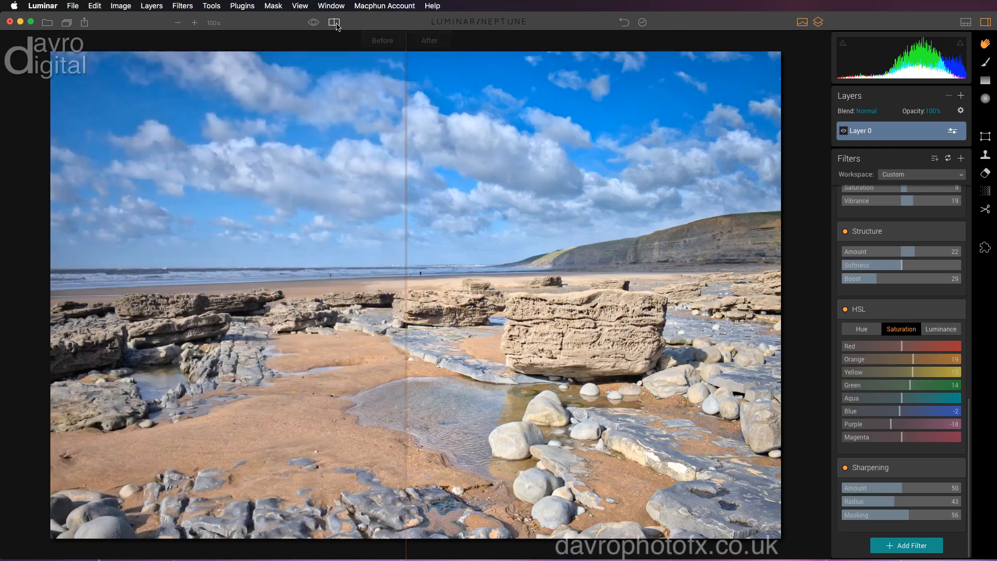
left_click(314, 23)
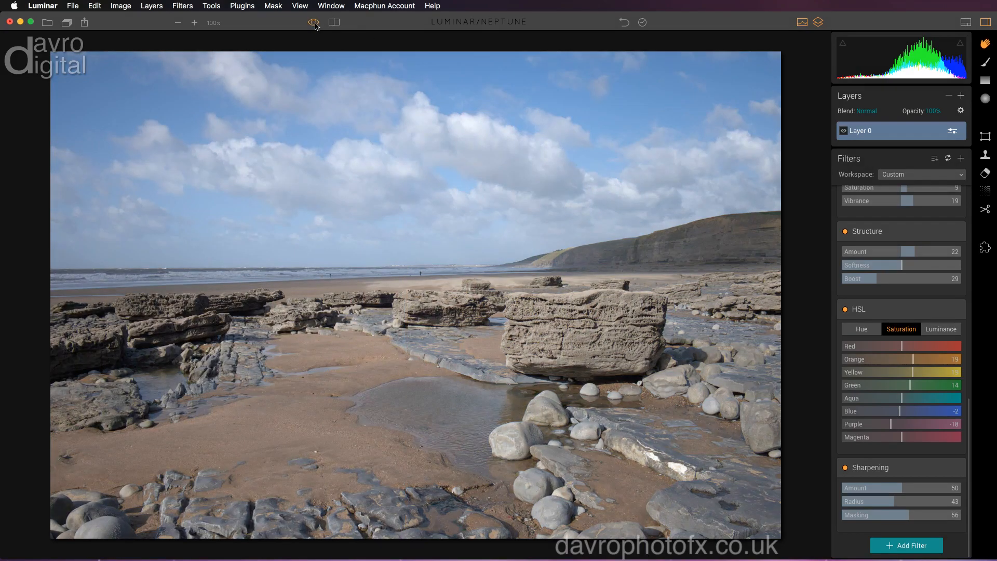
left_click(314, 23)
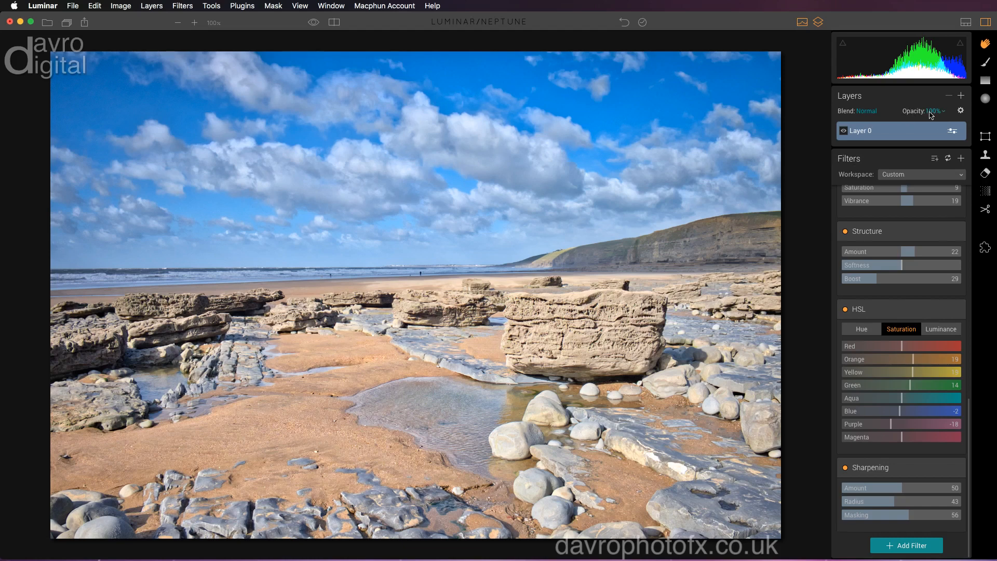
Try Layer 0 at 86% opacity and restore it to 100%.
left_click(818, 22)
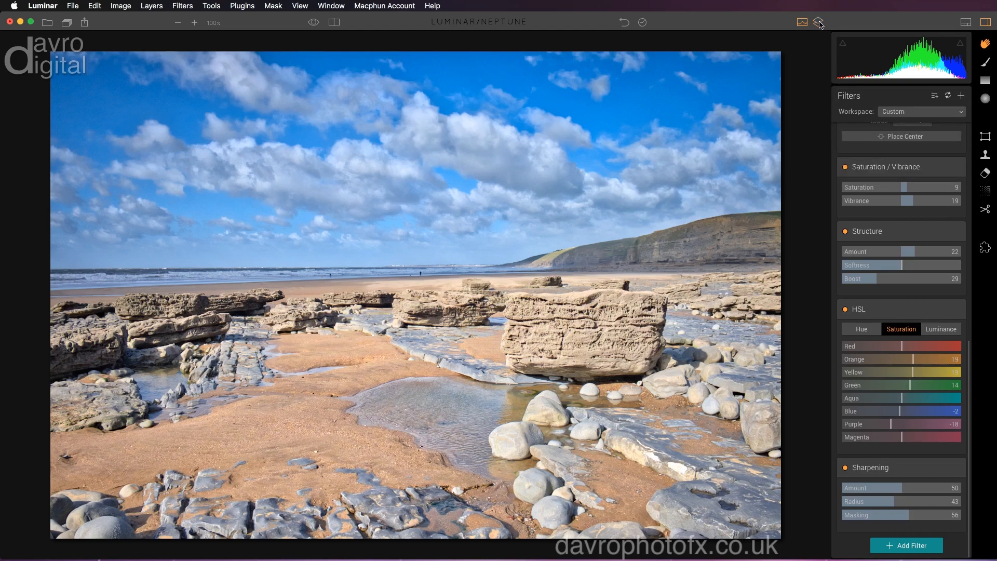
left_click(818, 23)
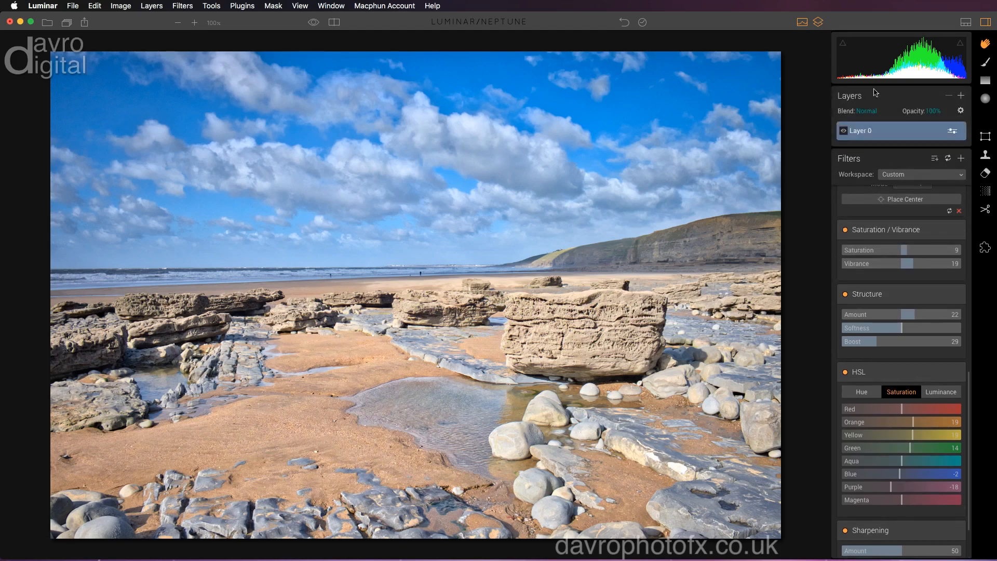
left_click(944, 113)
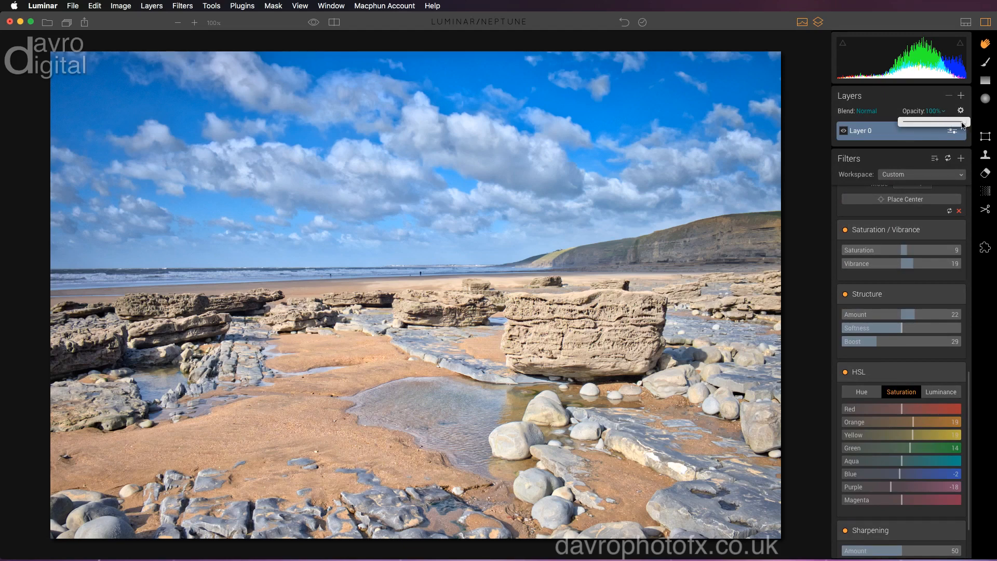
left_click_drag(963, 122, 954, 125)
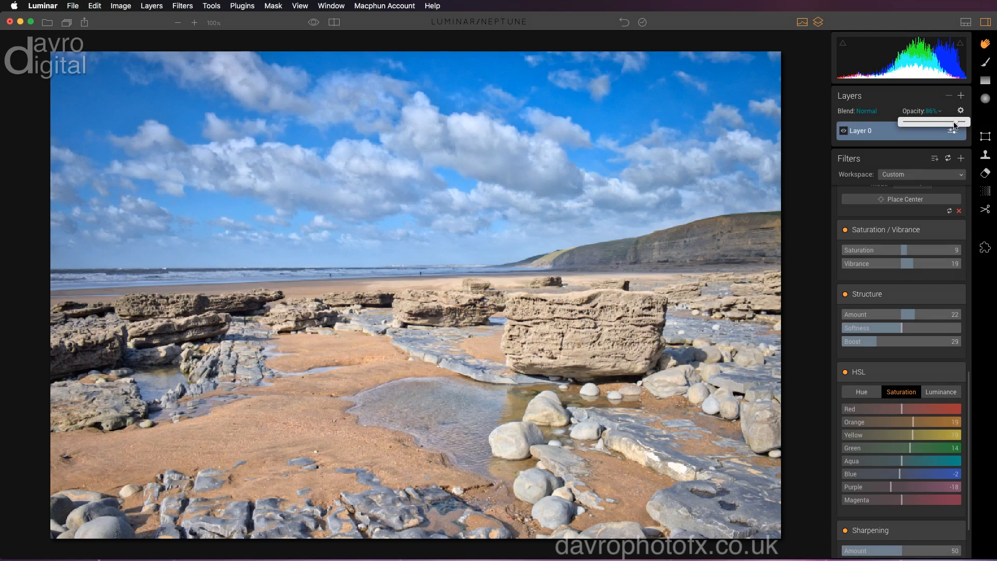
left_click_drag(954, 125, 972, 126)
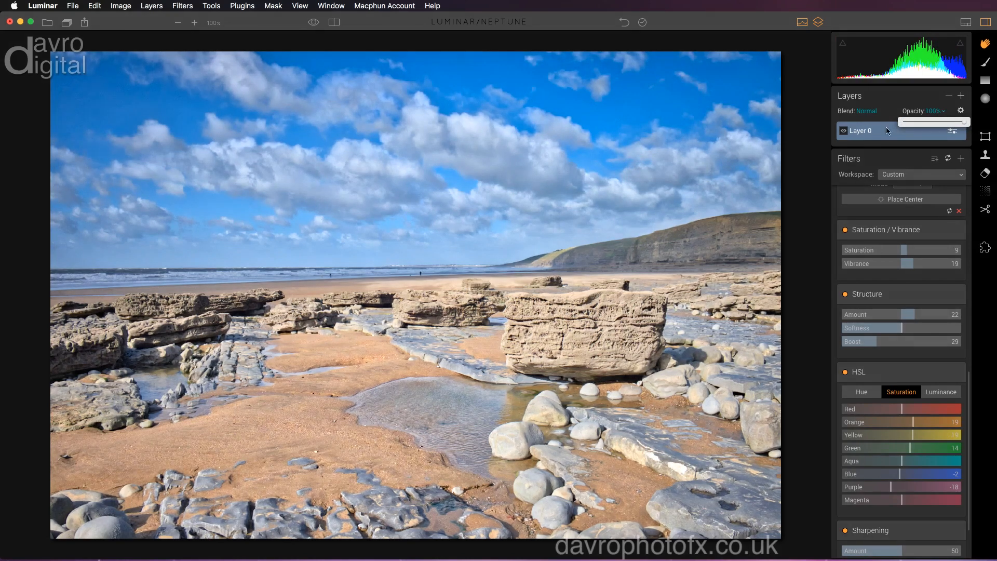
left_click(808, 113)
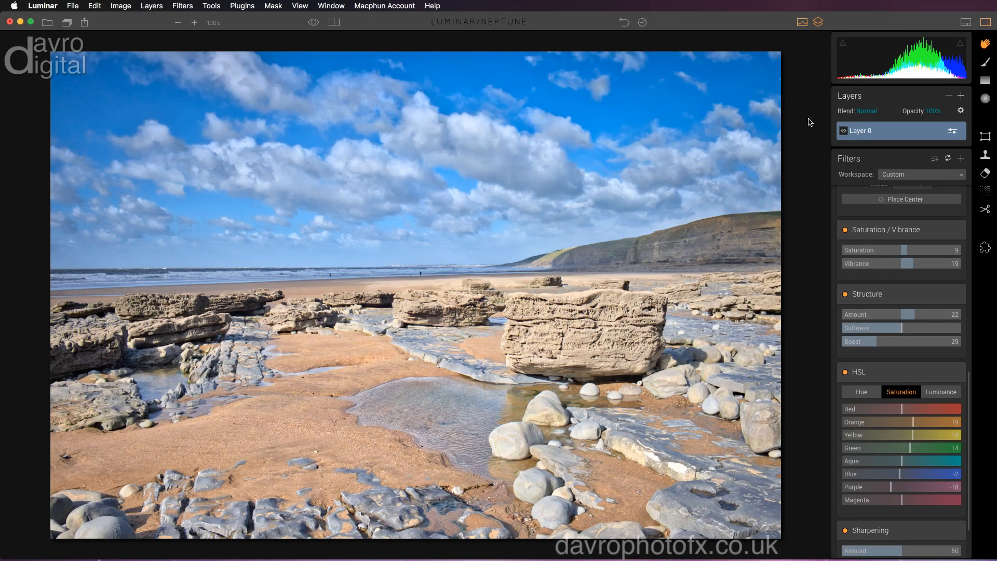
Set the Structure filter's Amount to 10, comparing the photo with the filter disabled and enabled.
left_click(845, 294)
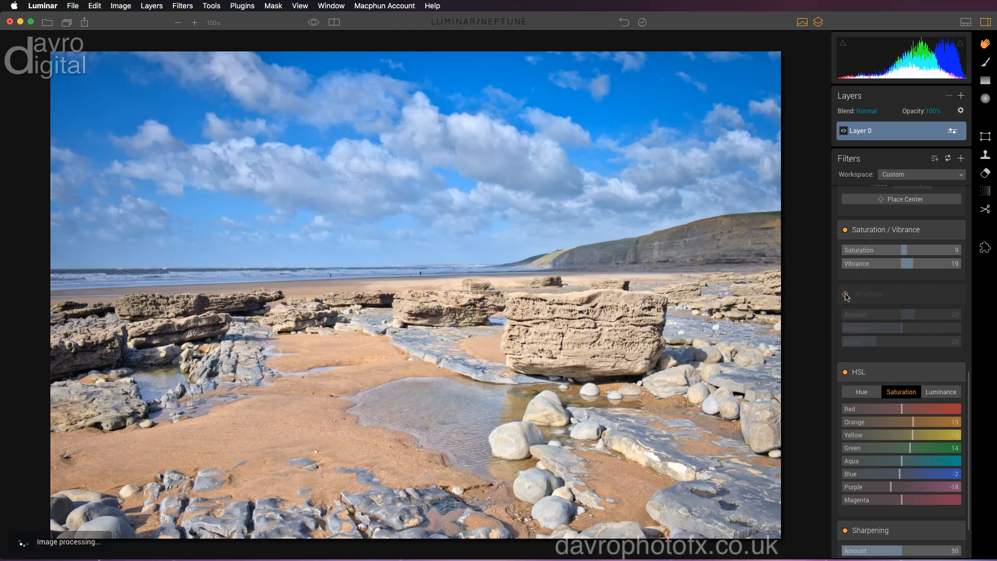
left_click(845, 295)
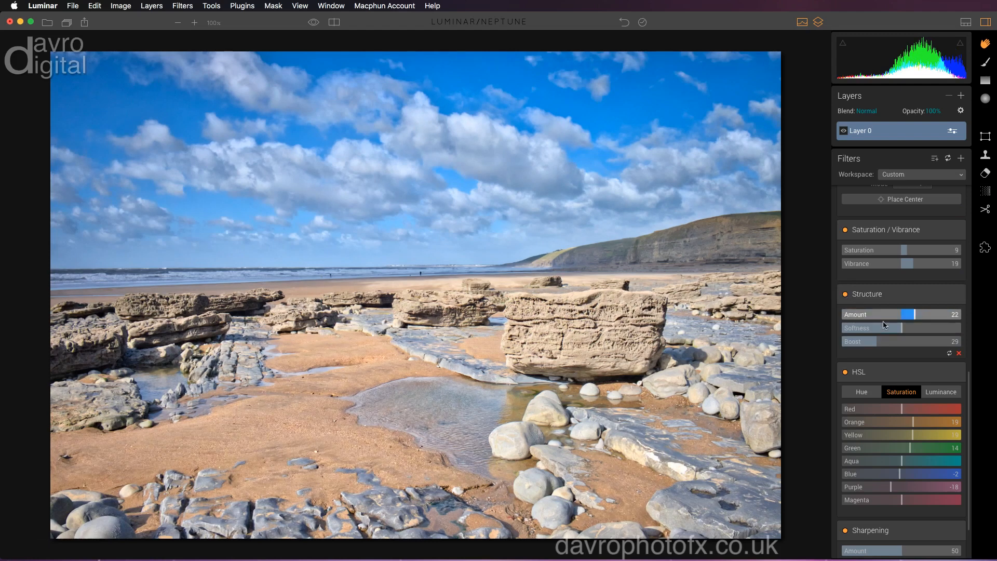
left_click_drag(915, 318, 909, 317)
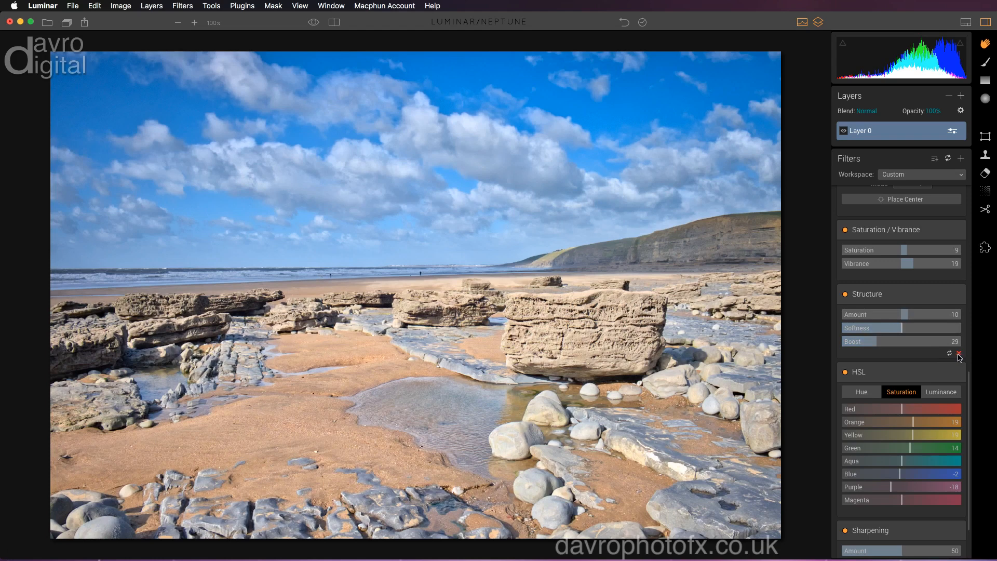
left_click(846, 295)
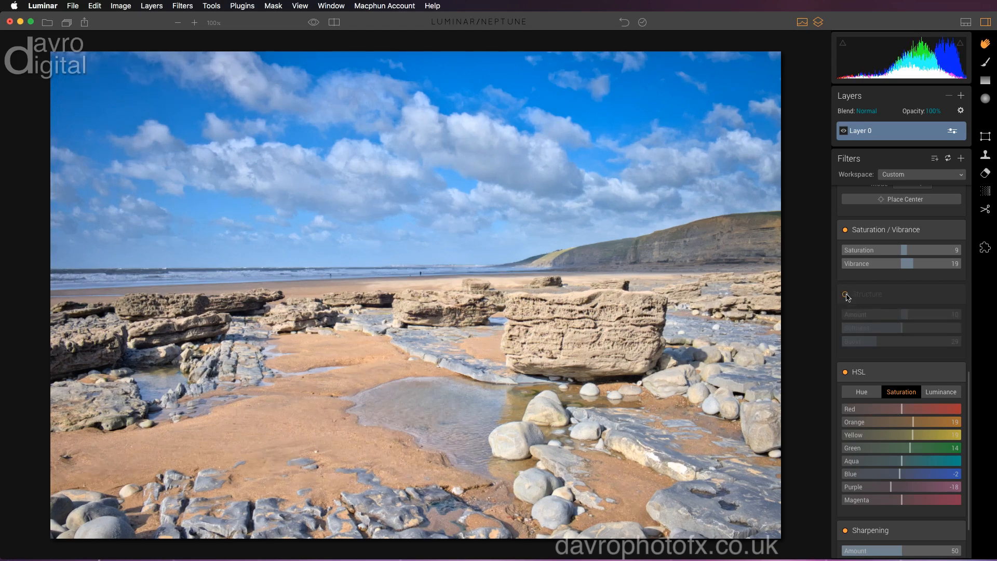
left_click(845, 294)
left_click(845, 294)
left_click(845, 294)
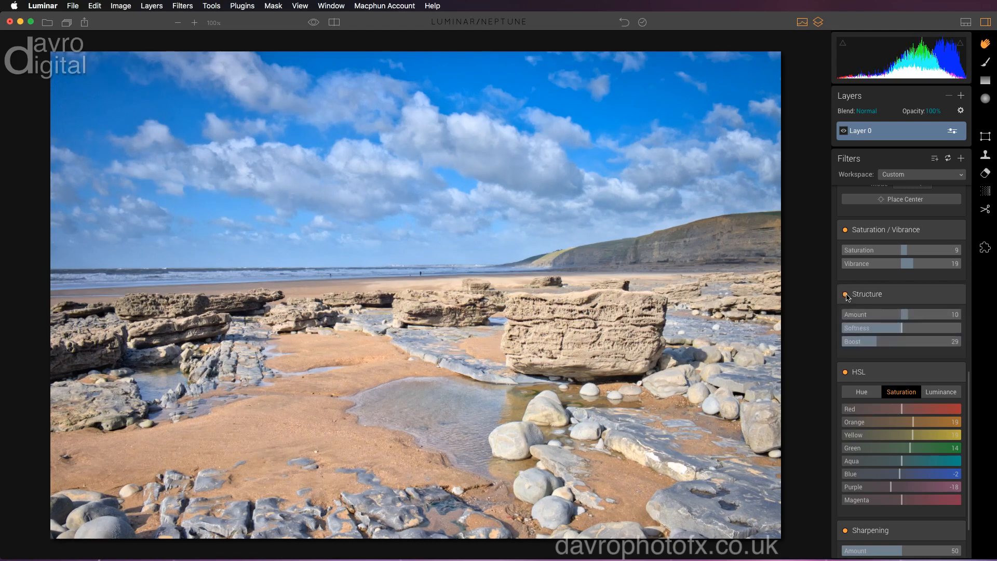